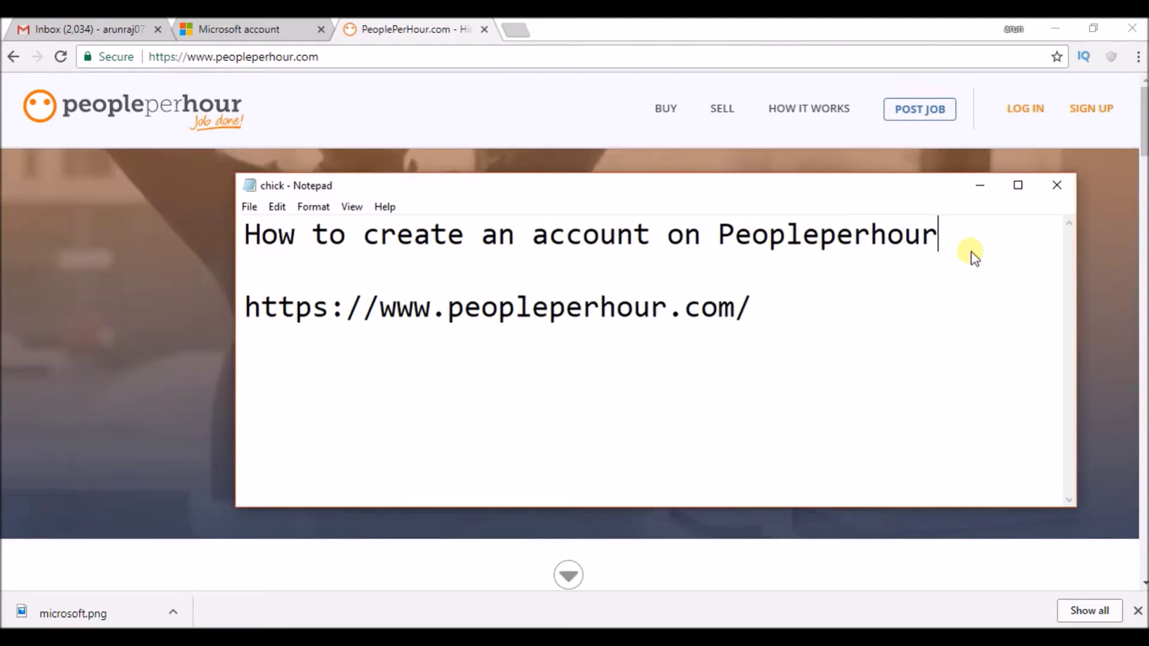
Bring the PeoplePerHour homepage in front of the Notepad notes, with its job search and sign-up showing
{"action": "left_click", "coordinate": [363, 82]}
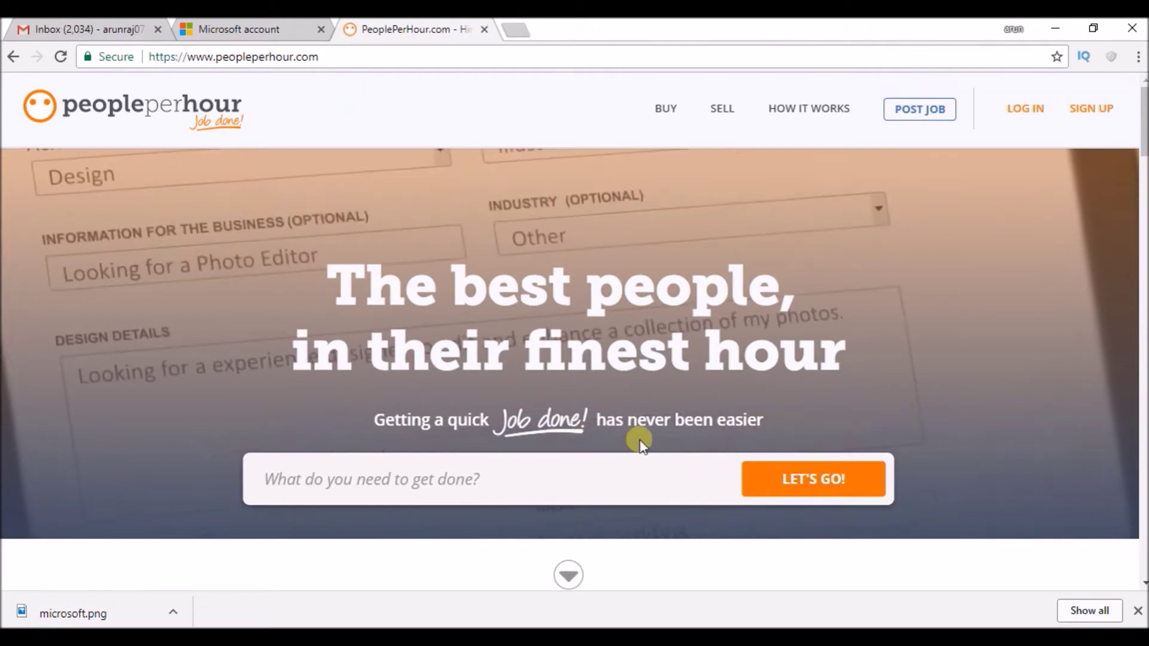
{"action": "left_click", "coordinate": [808, 634]}
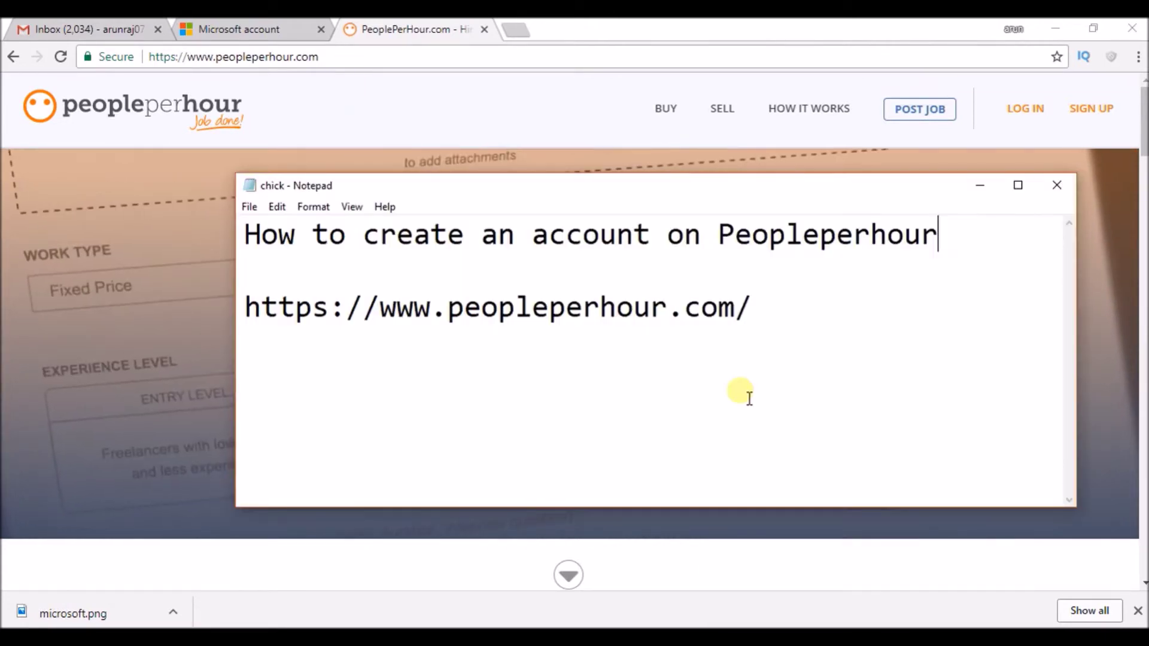
{"action": "left_click", "coordinate": [510, 110]}
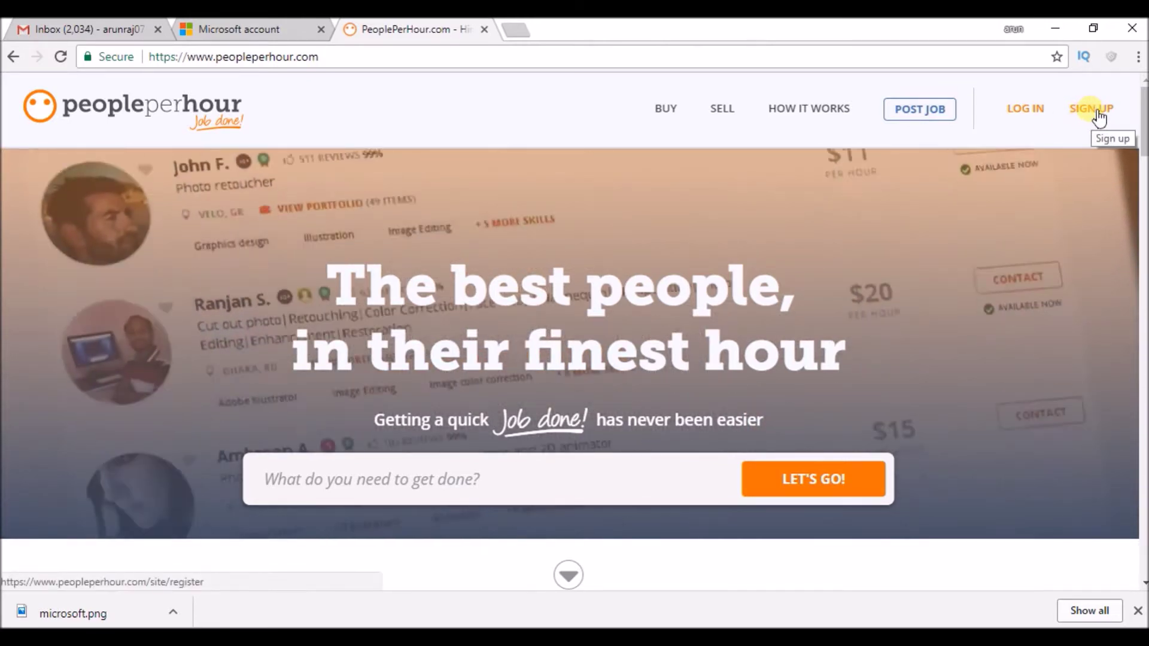
Open the SIGN UP form and enter the user's first and last name
{"action": "left_click", "coordinate": [1095, 114]}
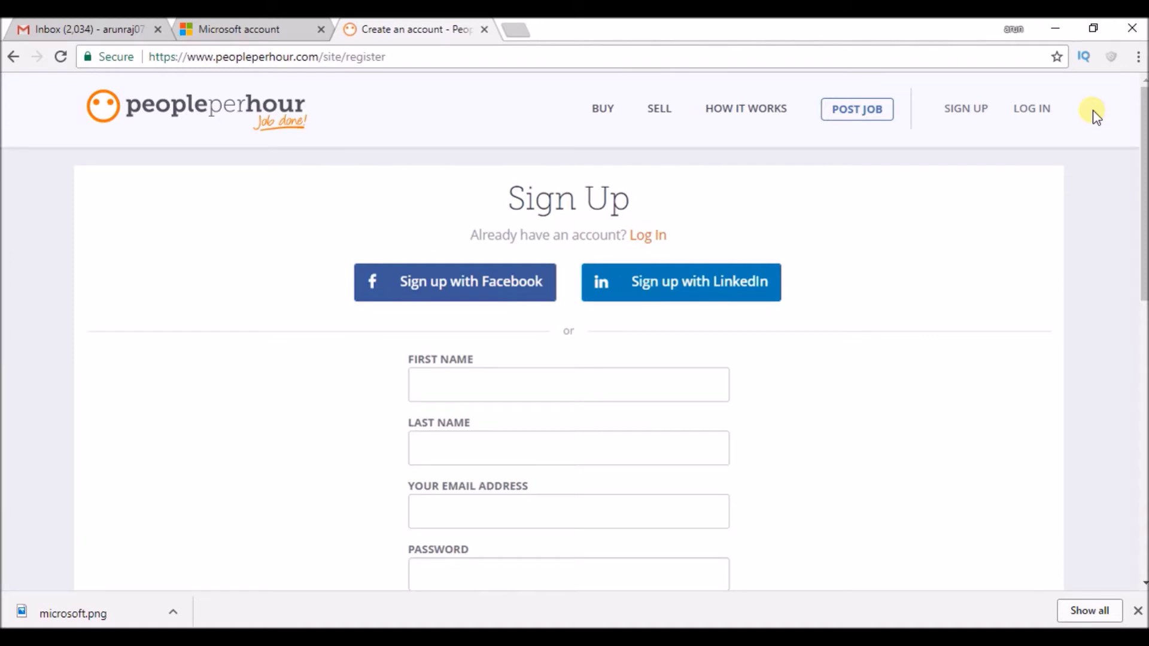
{"action": "left_click", "coordinate": [470, 380]}
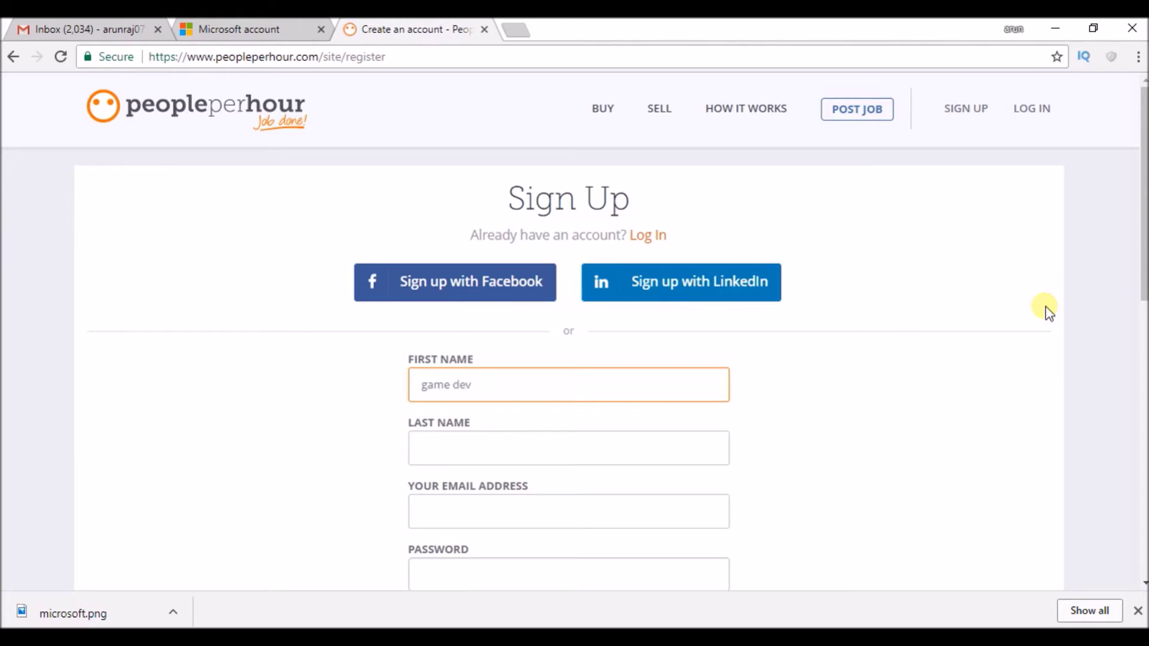
{"action": "key", "text": "Tab"}
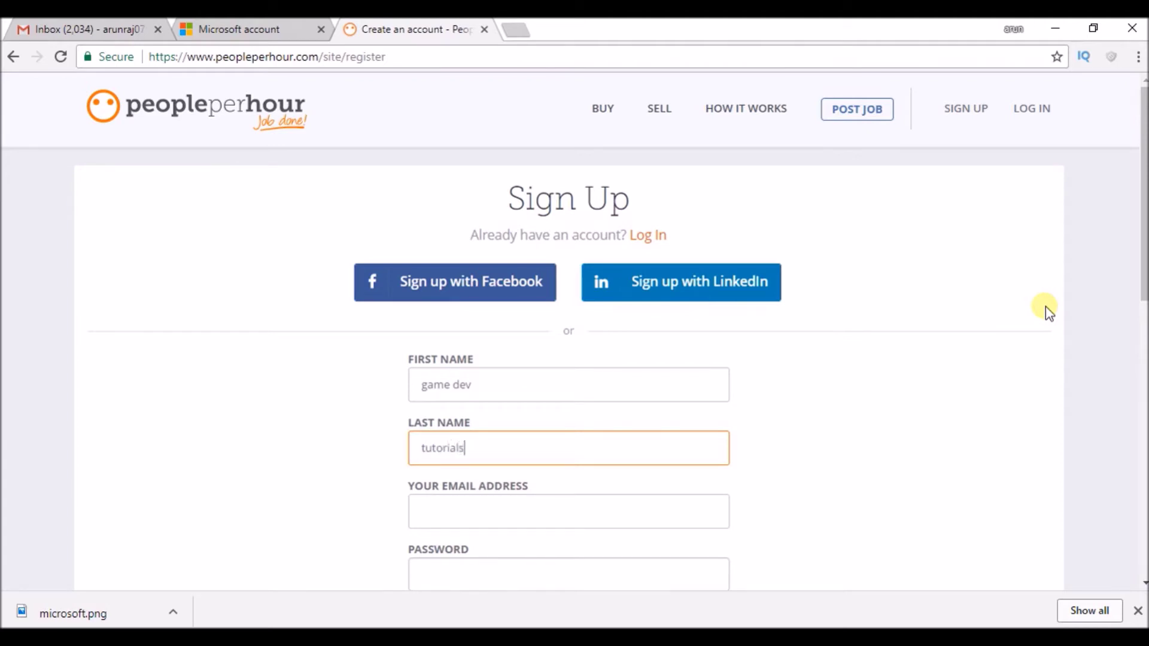
{"action": "scroll", "coordinate": [1144, 240], "scroll_direction": "down", "scroll_amount": 3}
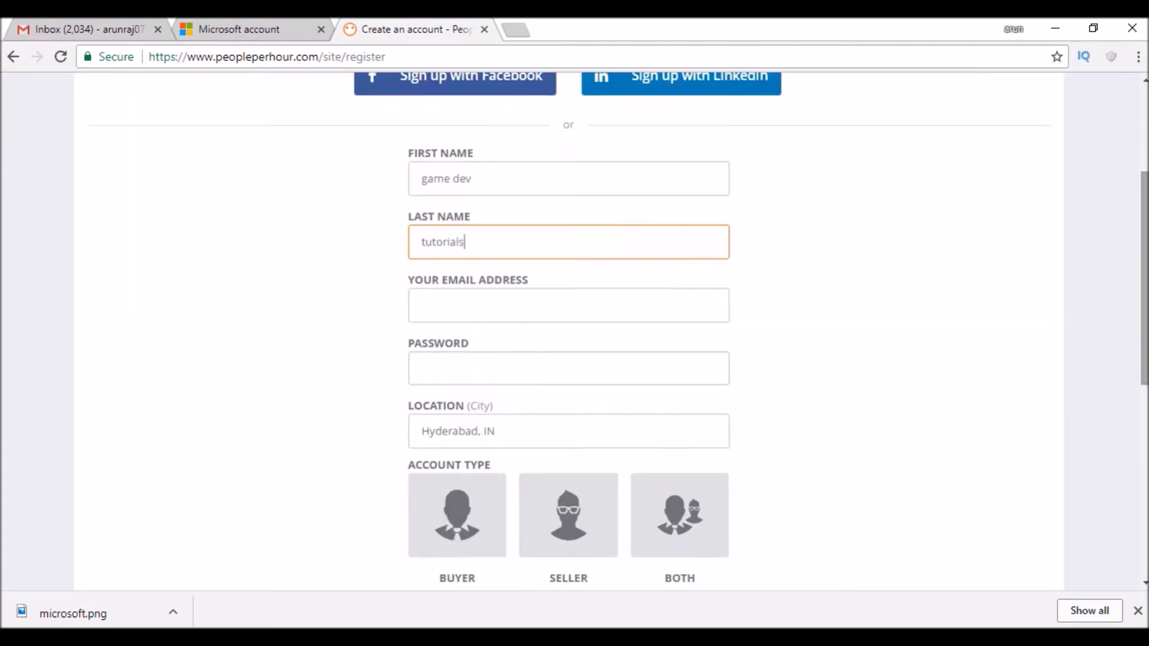
Enter the account's Gmail address and a password, then scroll down to the Sign Up button
{"action": "left_click", "coordinate": [447, 323]}
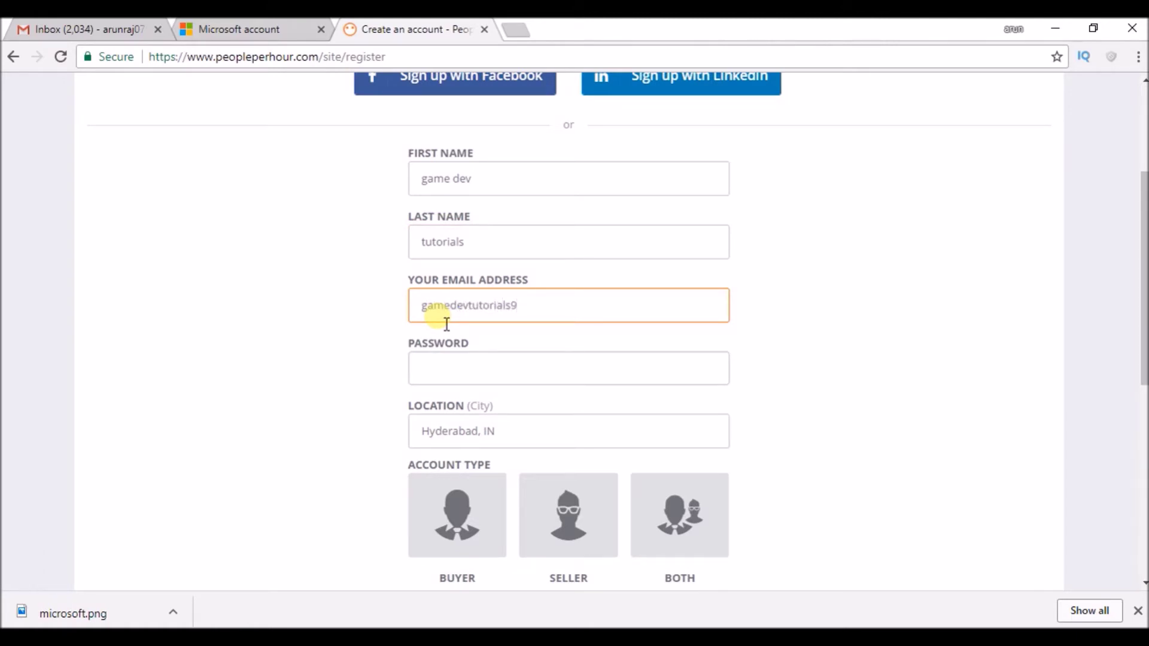
{"action": "left_click", "coordinate": [465, 375]}
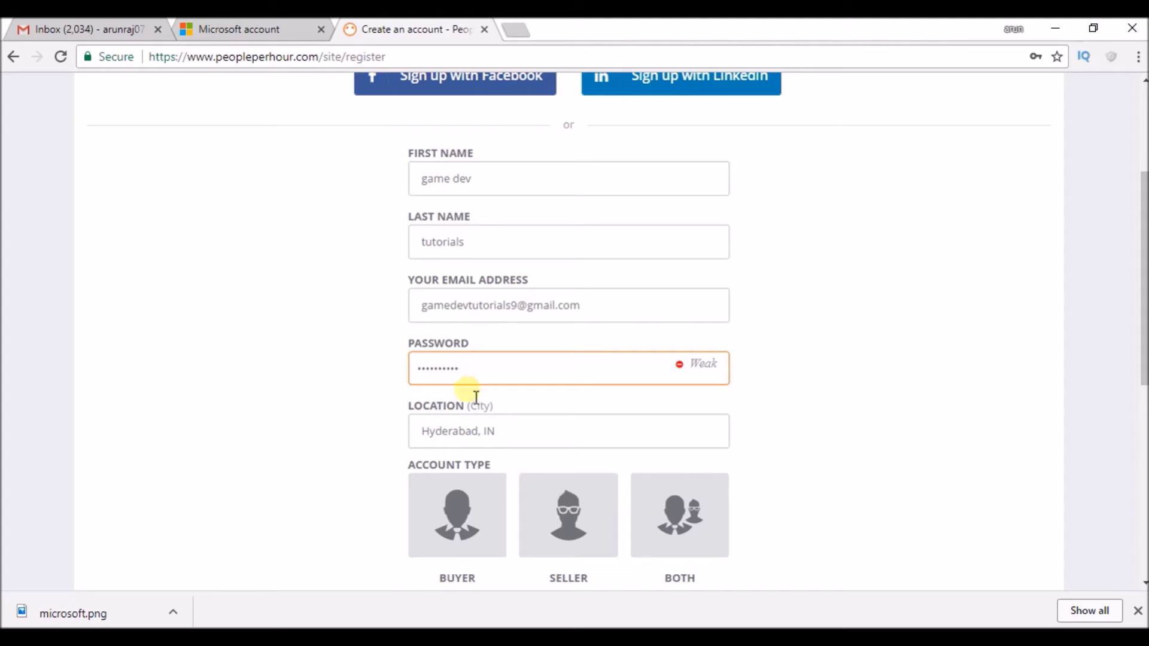
{"action": "scroll", "coordinate": [1144, 281], "scroll_direction": "down", "scroll_amount": 1}
{"action": "scroll", "coordinate": [731, 363], "scroll_direction": "down", "scroll_amount": 2}
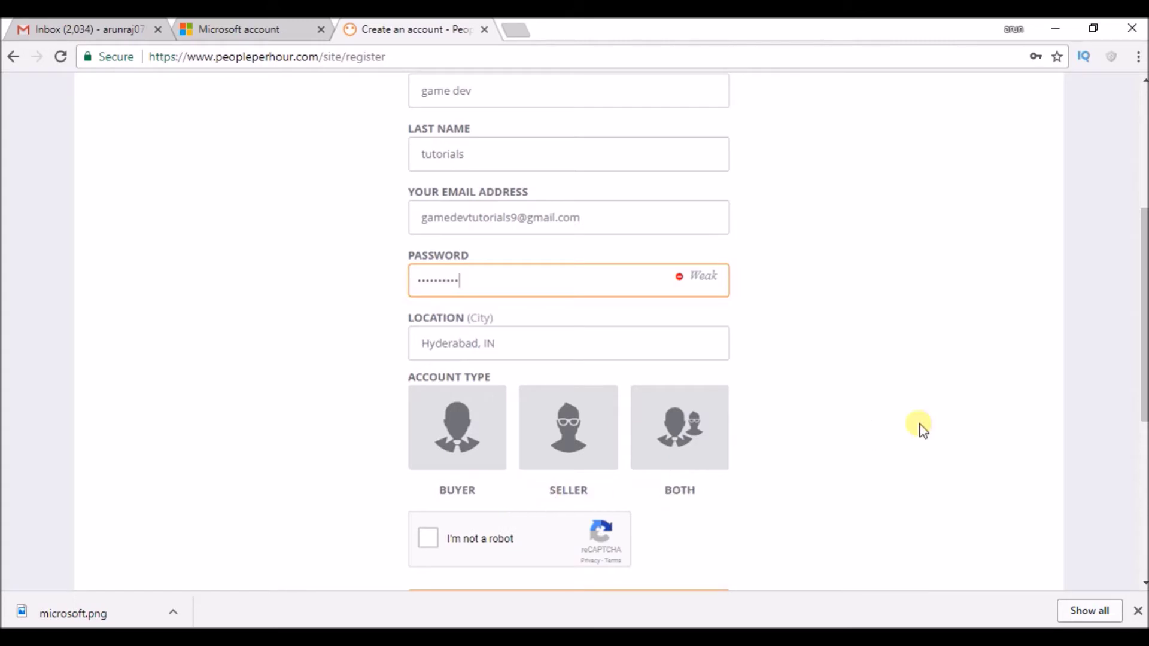
{"action": "scroll", "coordinate": [1145, 359], "scroll_direction": "down", "scroll_amount": 3}
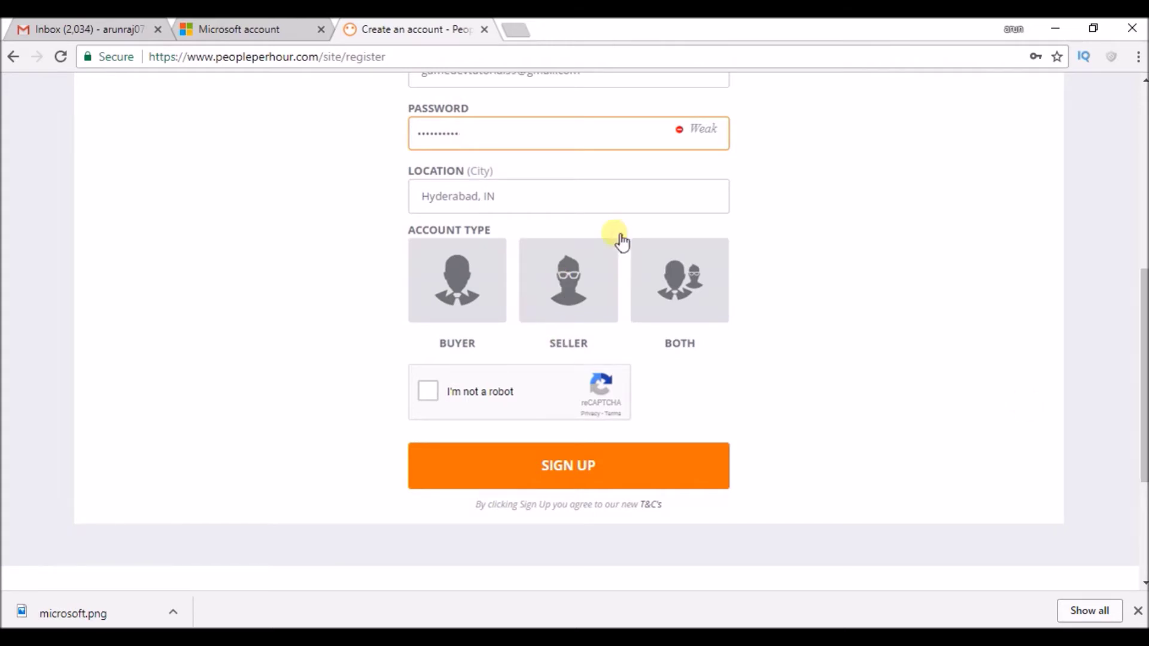
Sign up as a Seller, decline Smart Lock password saving, and refresh the Gmail inbox
{"action": "left_click", "coordinate": [589, 273]}
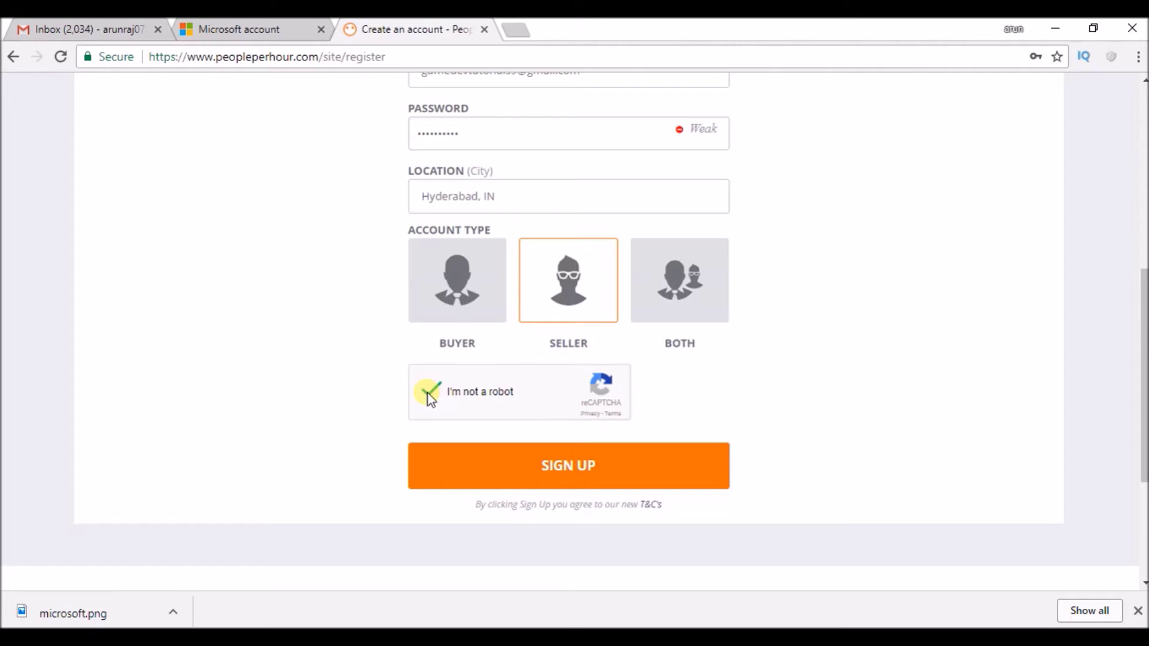
{"action": "left_click", "coordinate": [620, 476]}
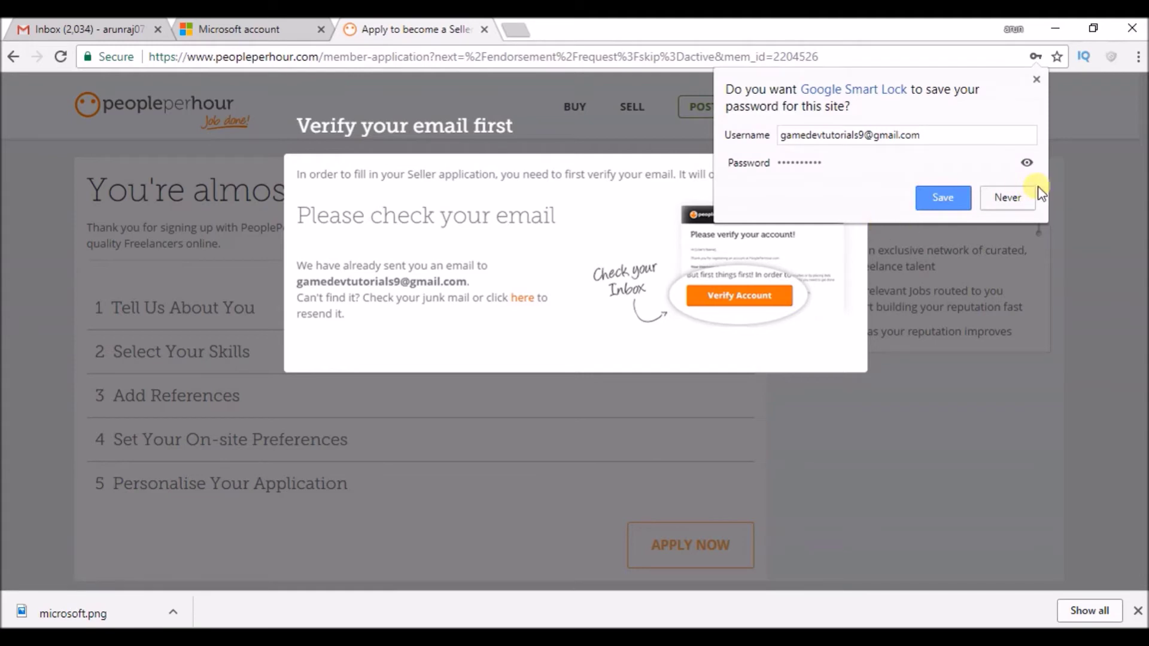
{"action": "left_click", "coordinate": [1025, 195]}
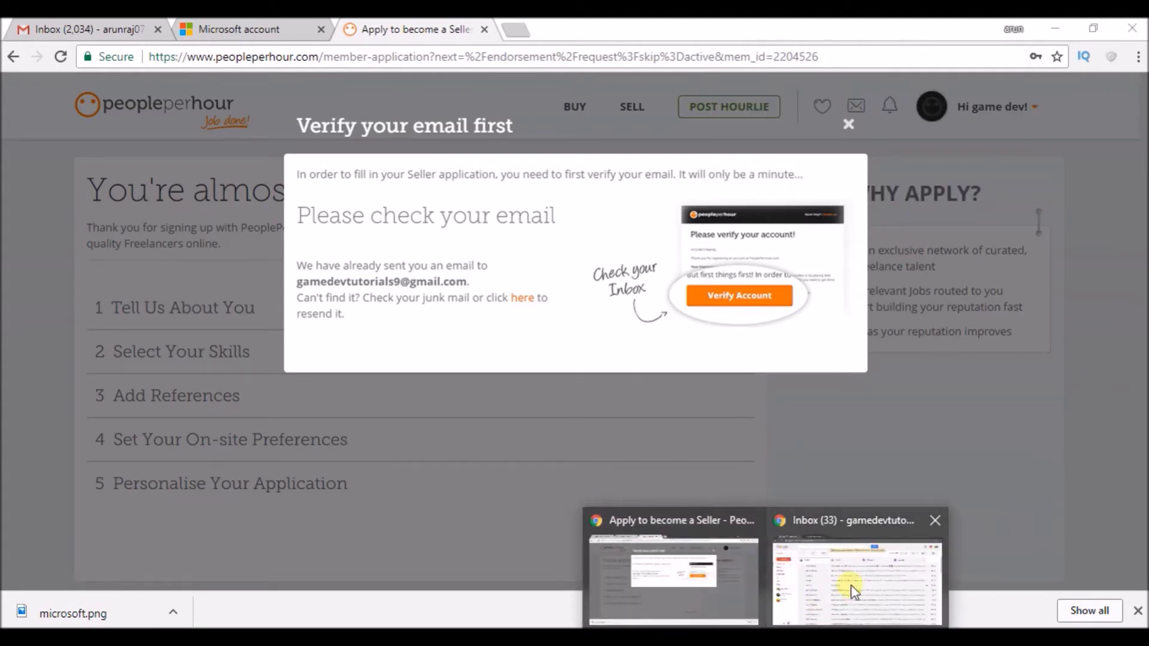
{"action": "left_click", "coordinate": [853, 591]}
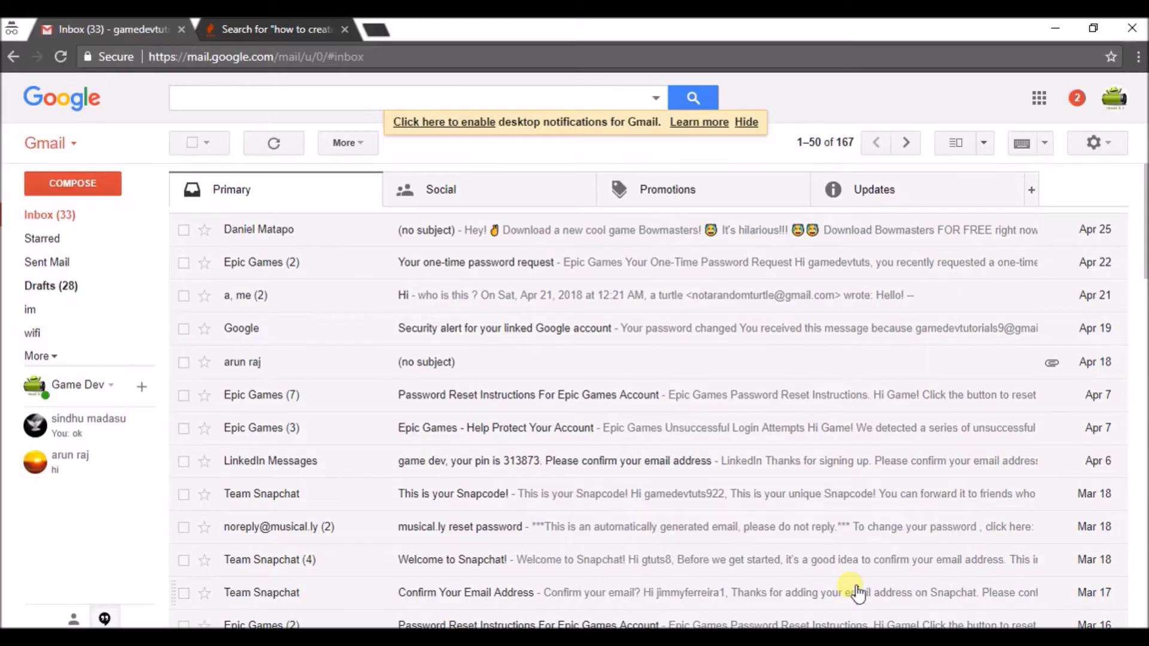
{"action": "left_click", "coordinate": [274, 145]}
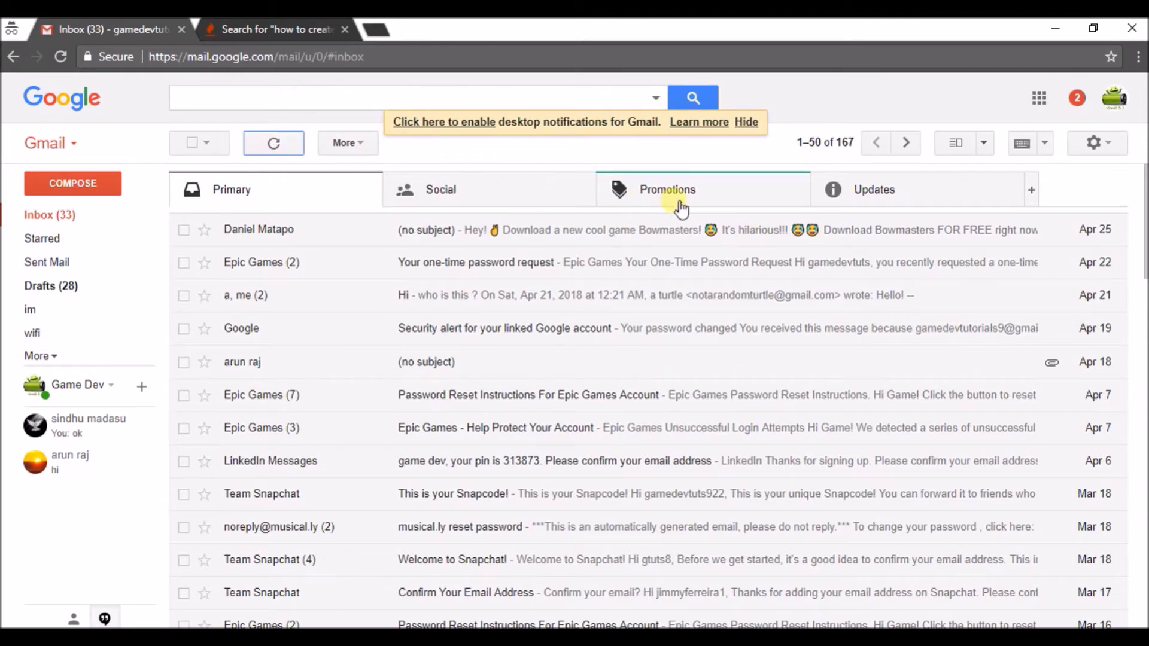
Check the Updates, Promotions, Social and Primary tabs for the verification mail, then open Spam
{"action": "left_click", "coordinate": [847, 200]}
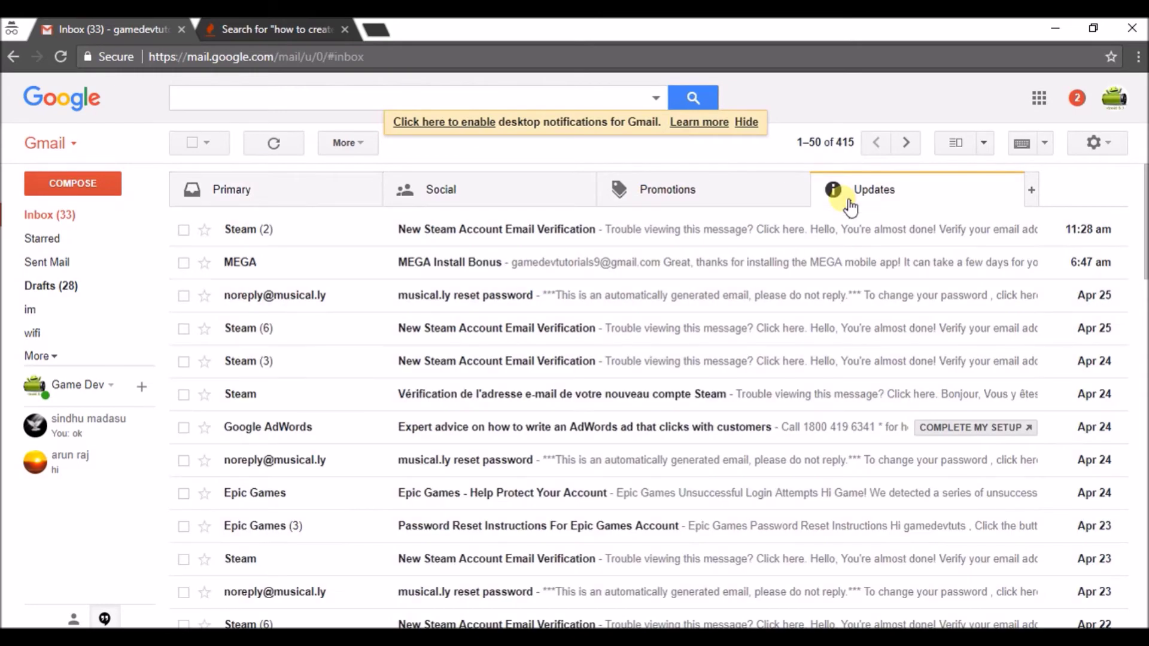
{"action": "left_click", "coordinate": [622, 201]}
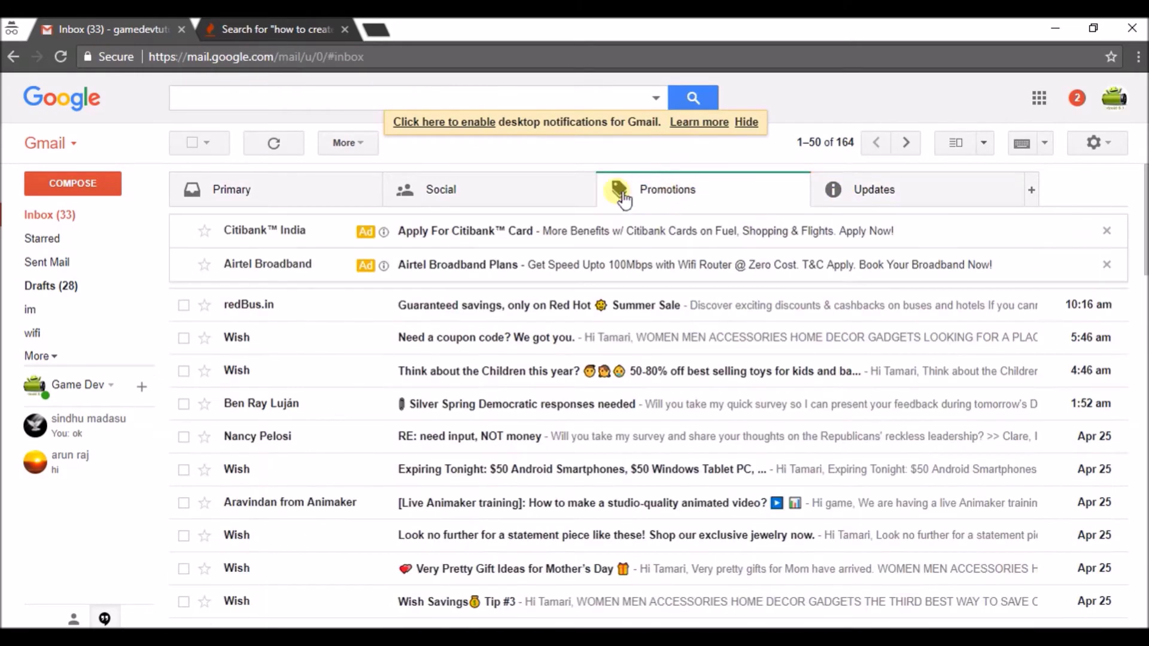
{"action": "left_click", "coordinate": [492, 197]}
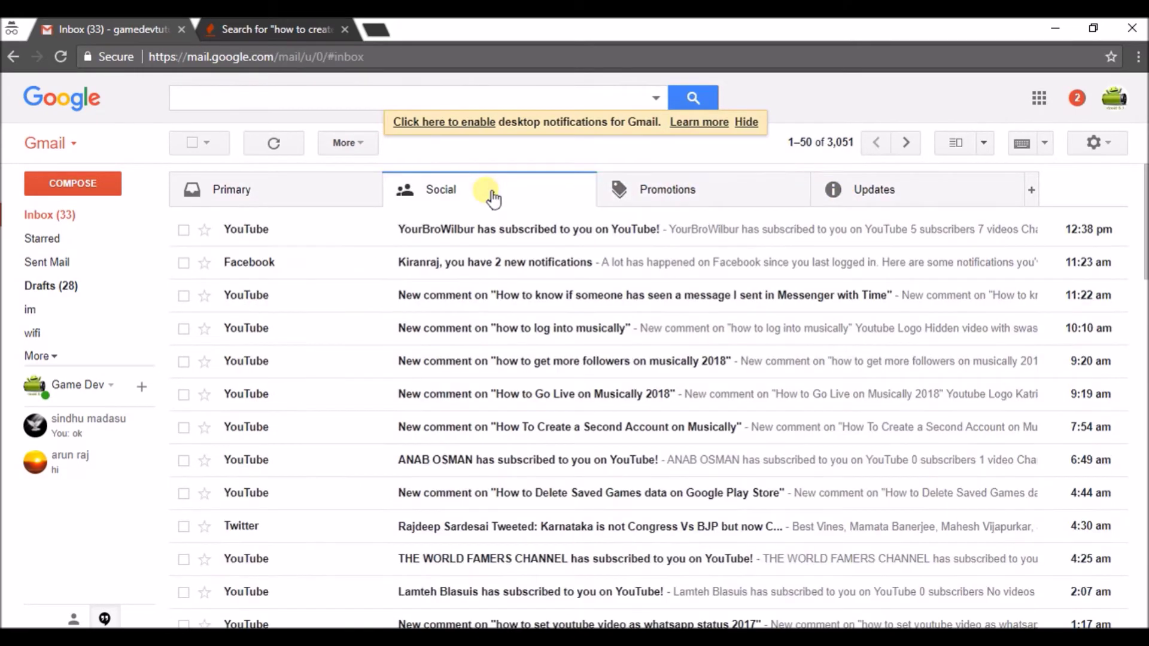
{"action": "left_click", "coordinate": [353, 196]}
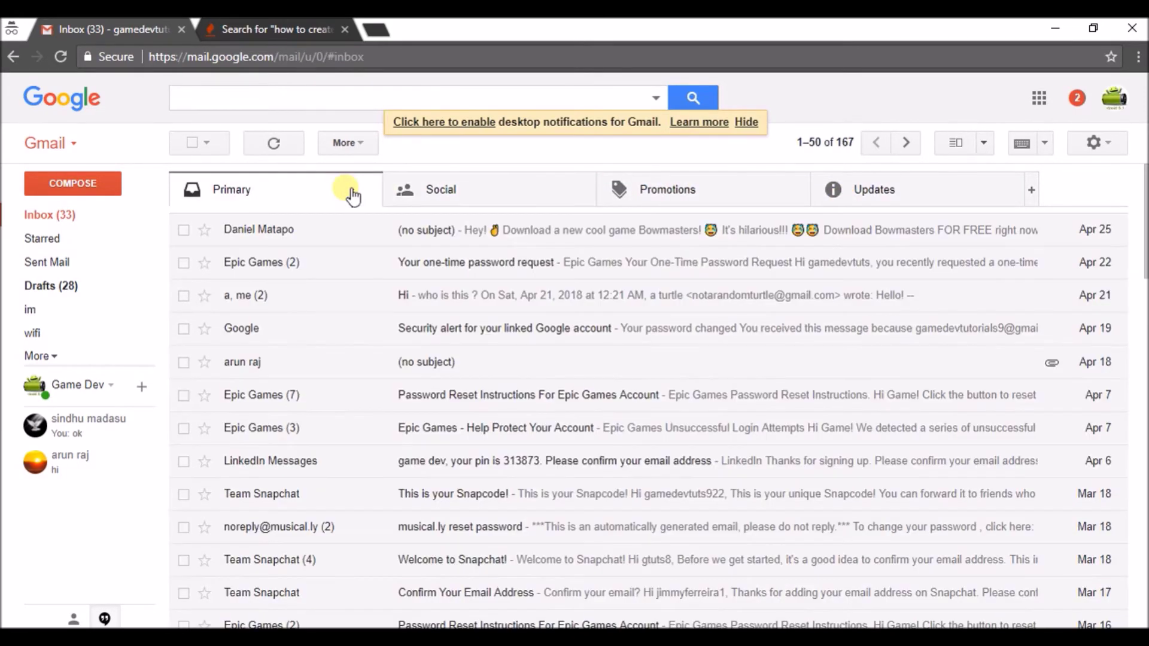
{"action": "left_click", "coordinate": [63, 362]}
{"action": "left_click", "coordinate": [73, 467]}
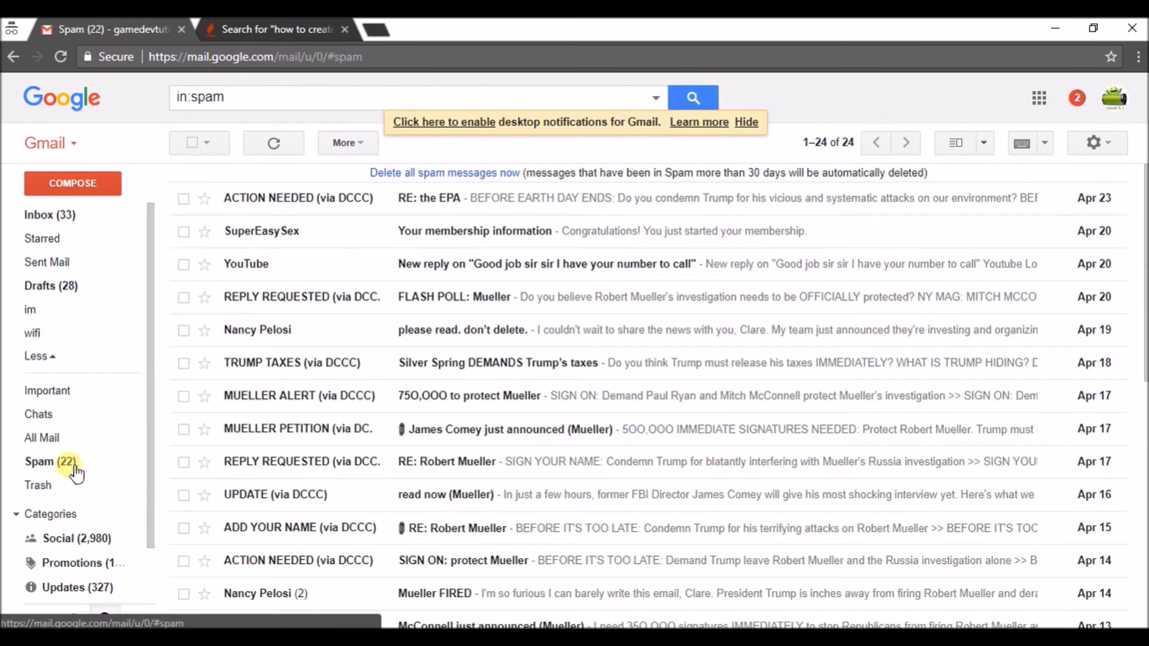
Return to the inbox, reload Gmail, and open the PeoplePerHour welcome e-mail under Updates
{"action": "left_click", "coordinate": [278, 144]}
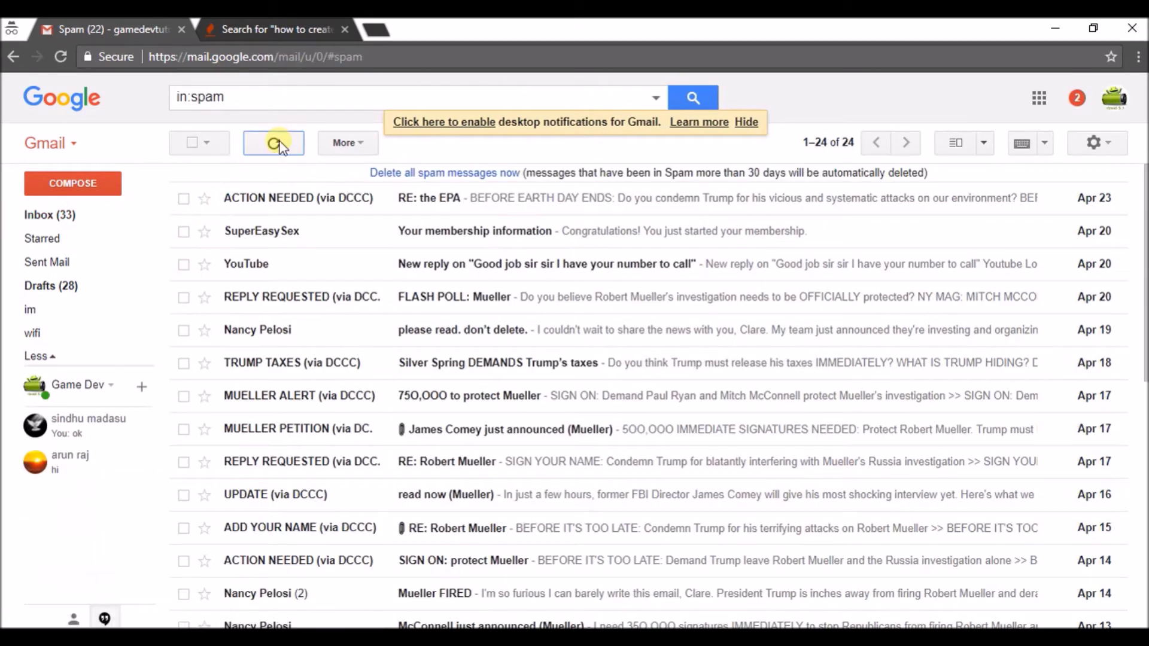
{"action": "left_click", "coordinate": [59, 214]}
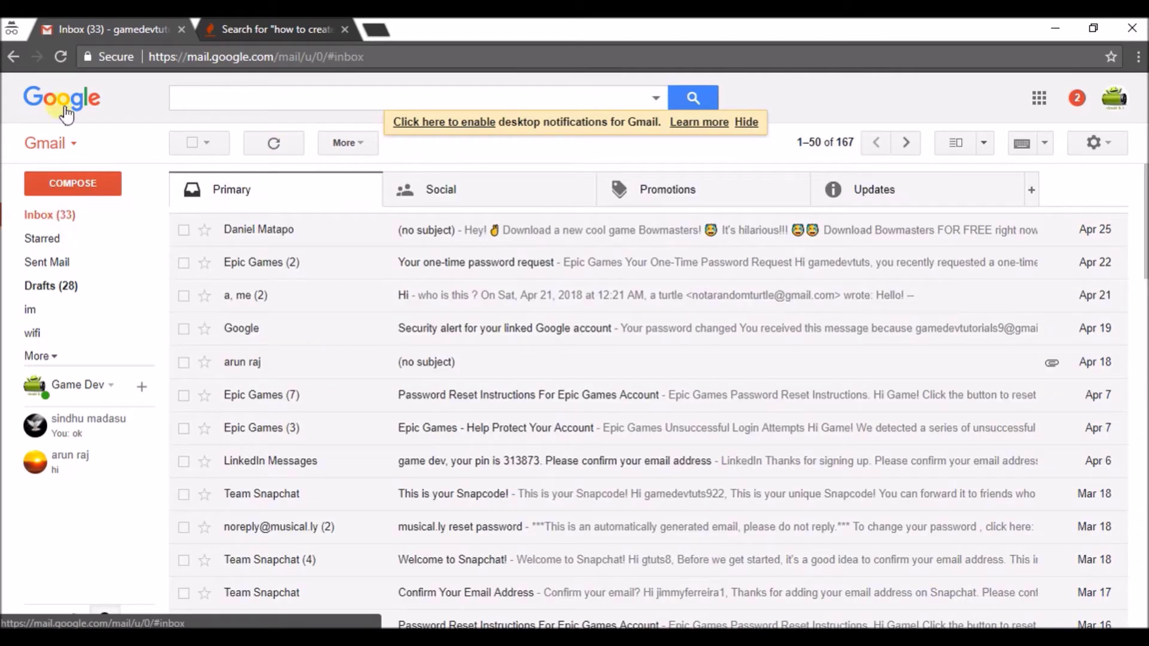
{"action": "left_click", "coordinate": [63, 57]}
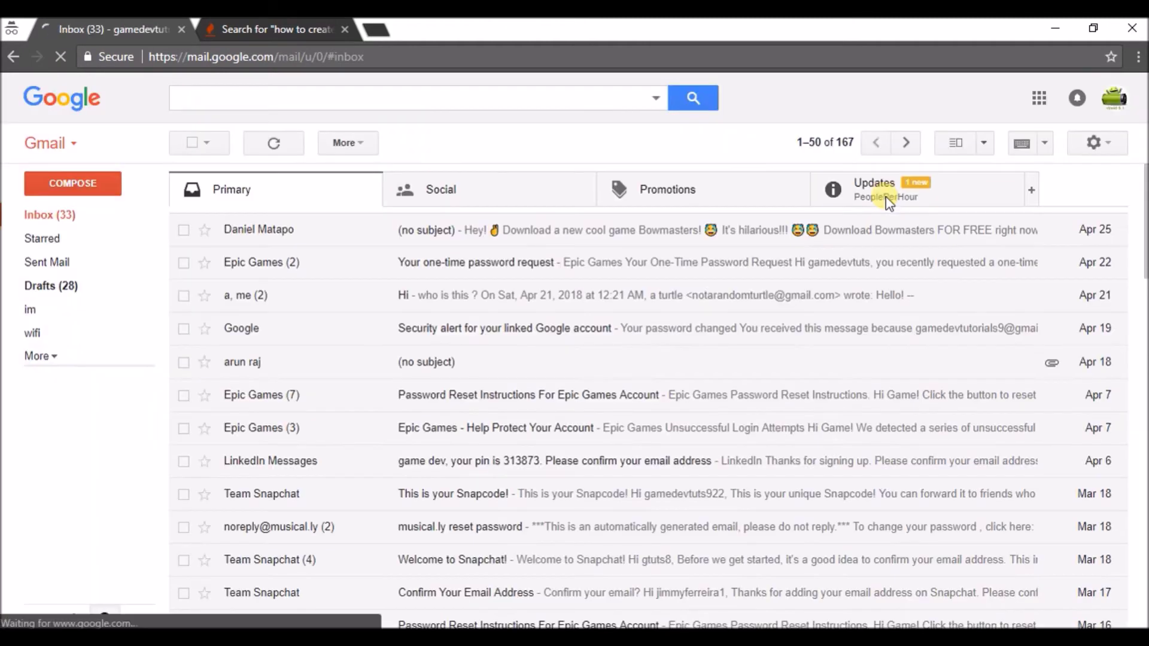
{"action": "left_click", "coordinate": [891, 202]}
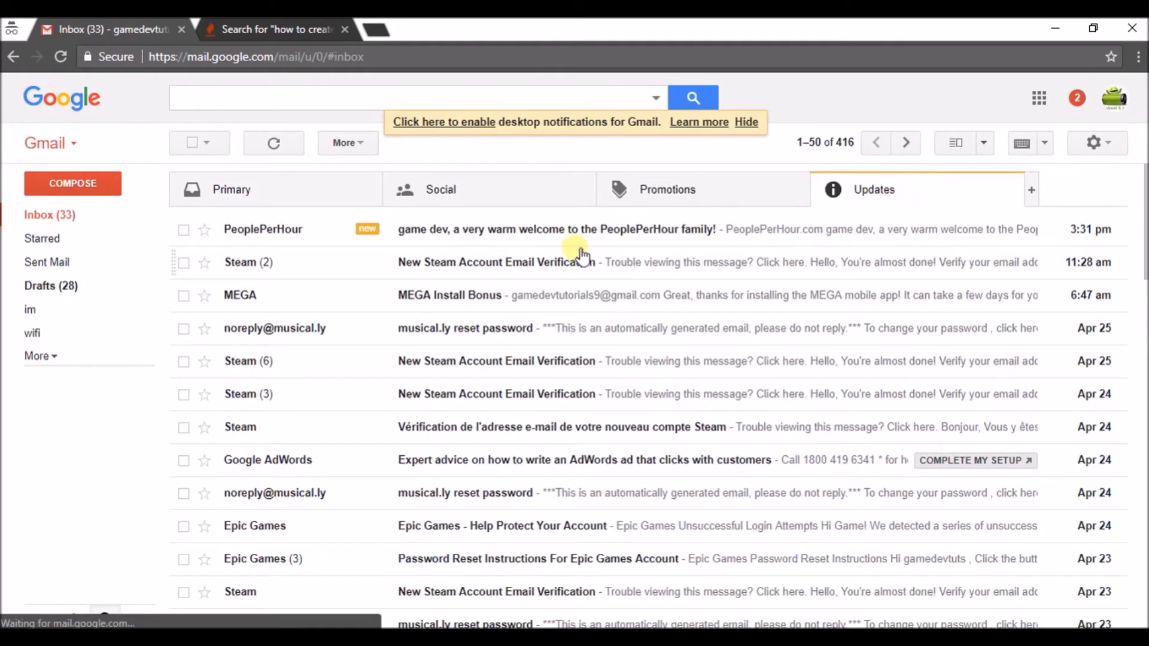
{"action": "left_click", "coordinate": [537, 233]}
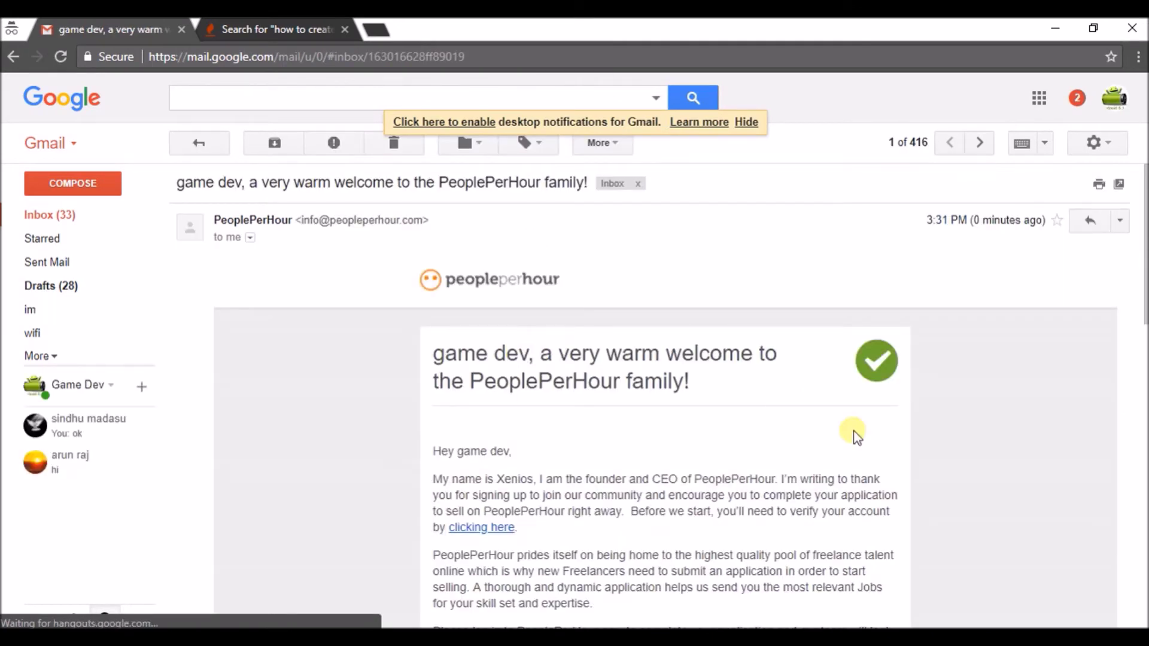
Scroll the welcome e-mail and follow its 'clicking here' verification link to the Log In page
{"action": "scroll", "coordinate": [476, 428], "scroll_direction": "down", "scroll_amount": 3}
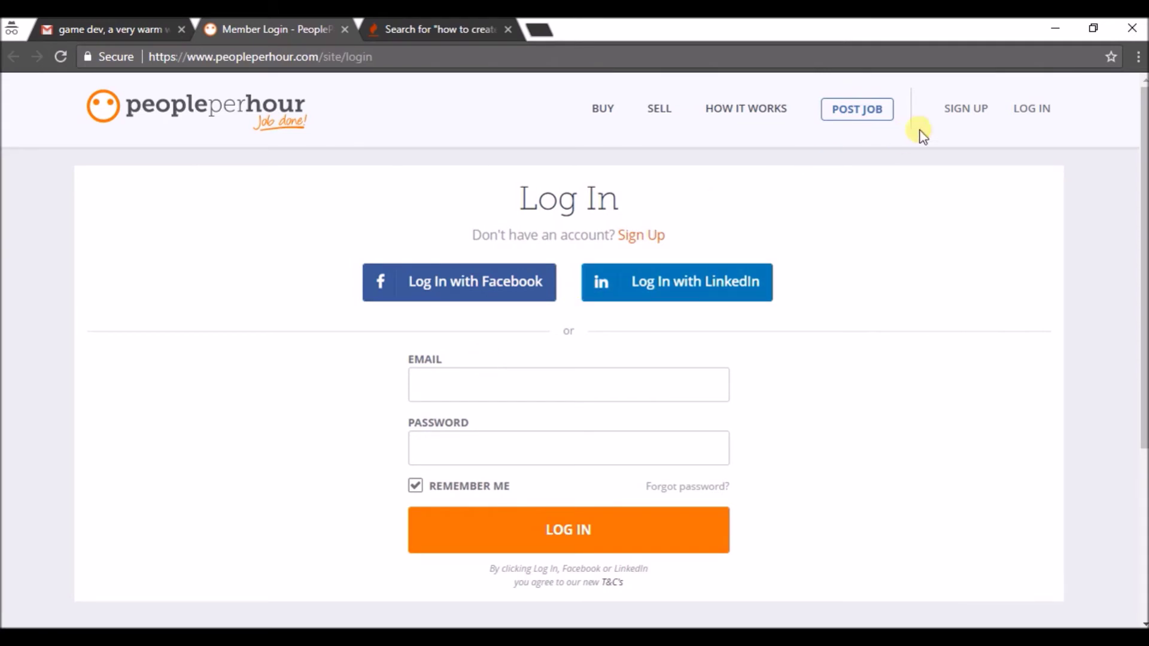
Log in to PeoplePerHour with the account's Gmail address and password
{"action": "left_click", "coordinate": [1033, 110]}
{"action": "left_click", "coordinate": [499, 389]}
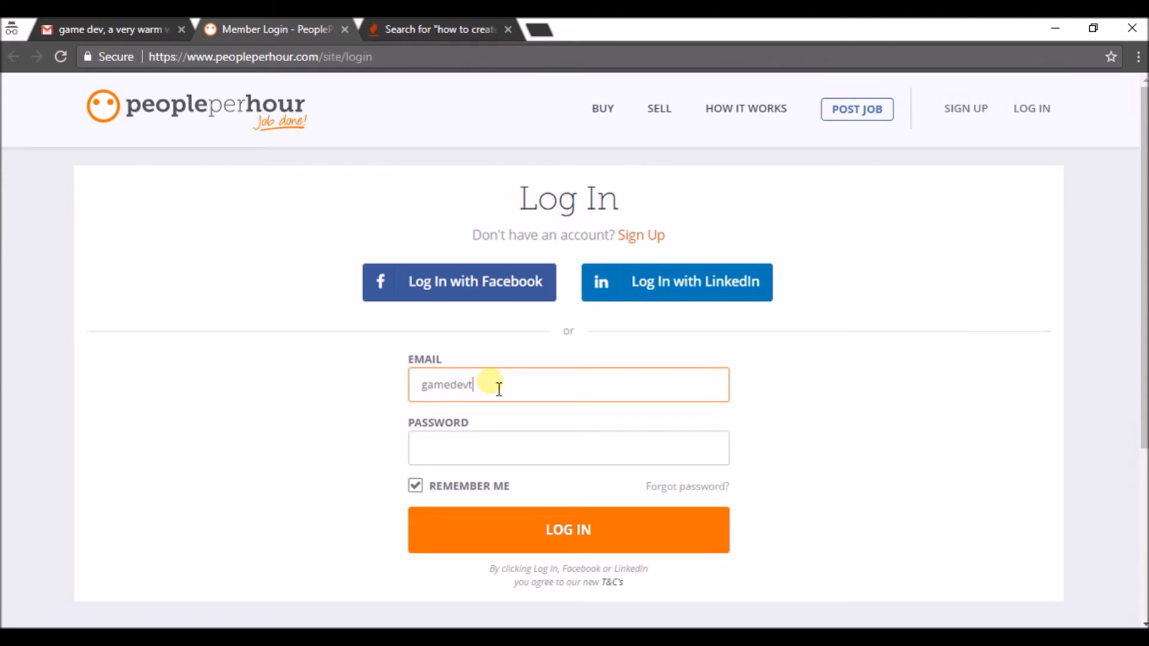
{"action": "left_click", "coordinate": [501, 462]}
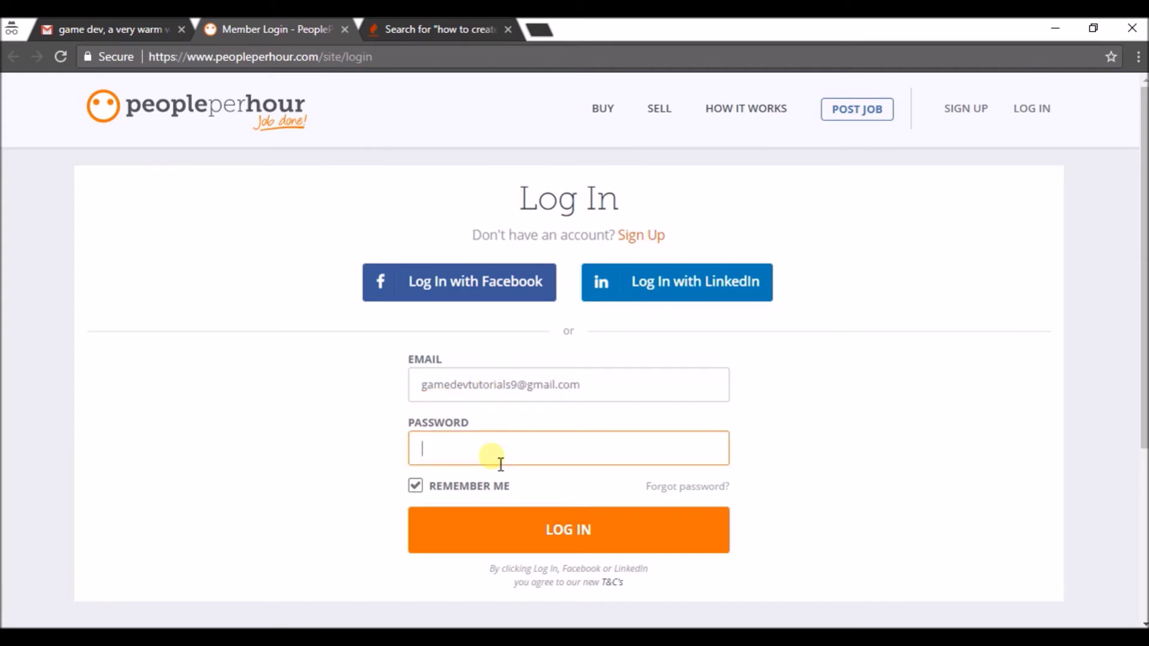
{"action": "type", "text": "••••••••••"}
{"action": "left_click", "coordinate": [556, 519]}
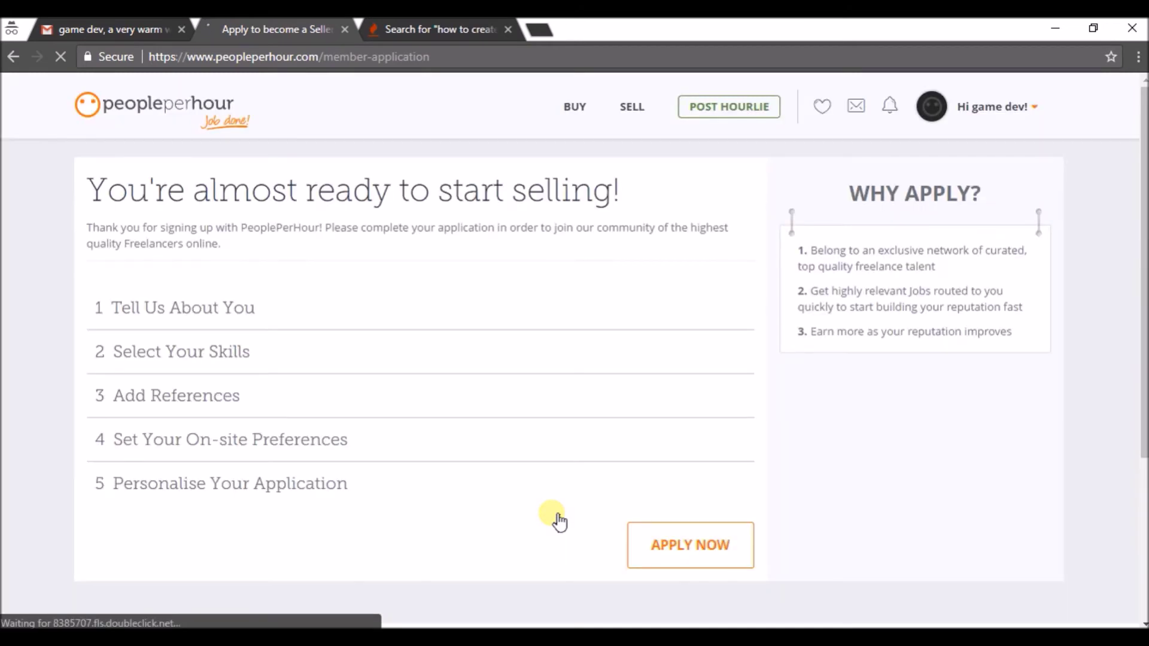
Choose PROFILE / EDIT from the account dropdown to reach Edit your Profile
{"action": "left_click", "coordinate": [1038, 113]}
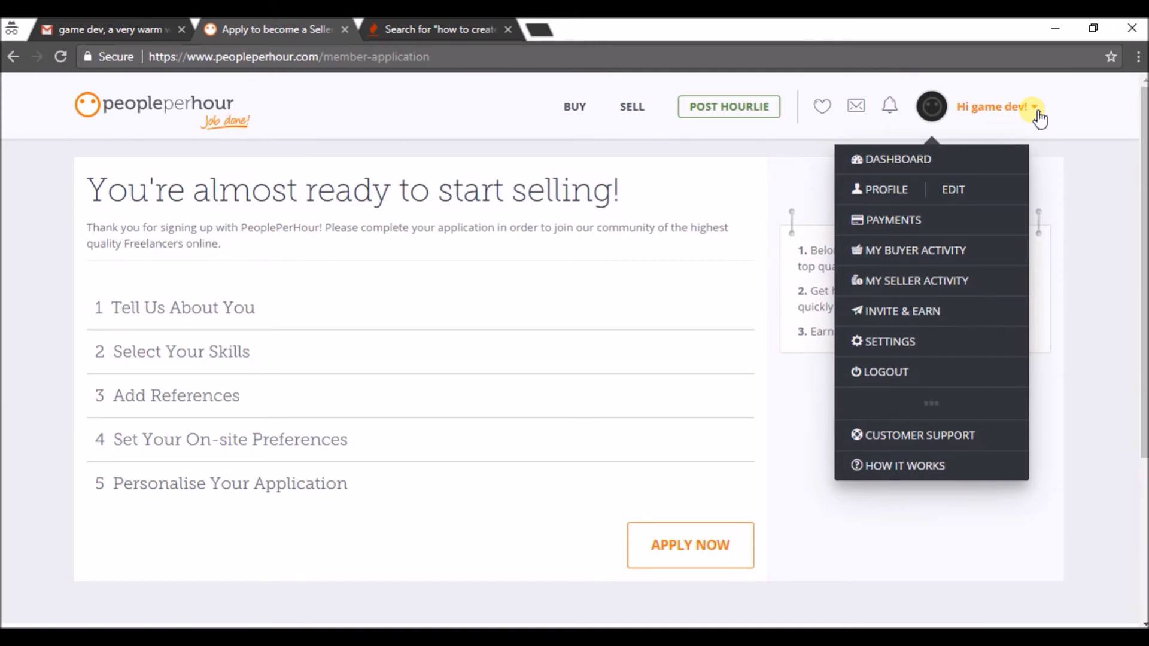
{"action": "left_click", "coordinate": [892, 192]}
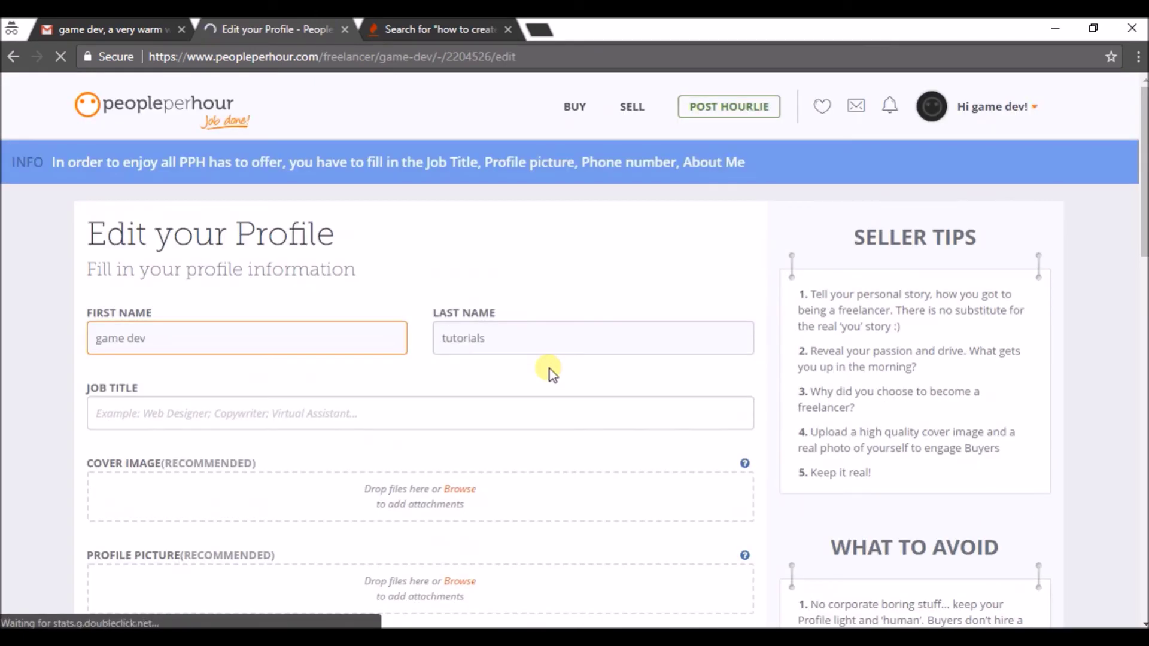
Enter 'game developer' as the profile's Job Title
{"action": "left_click_drag", "start_coordinate": [1143, 187], "coordinate": [1143, 249]}
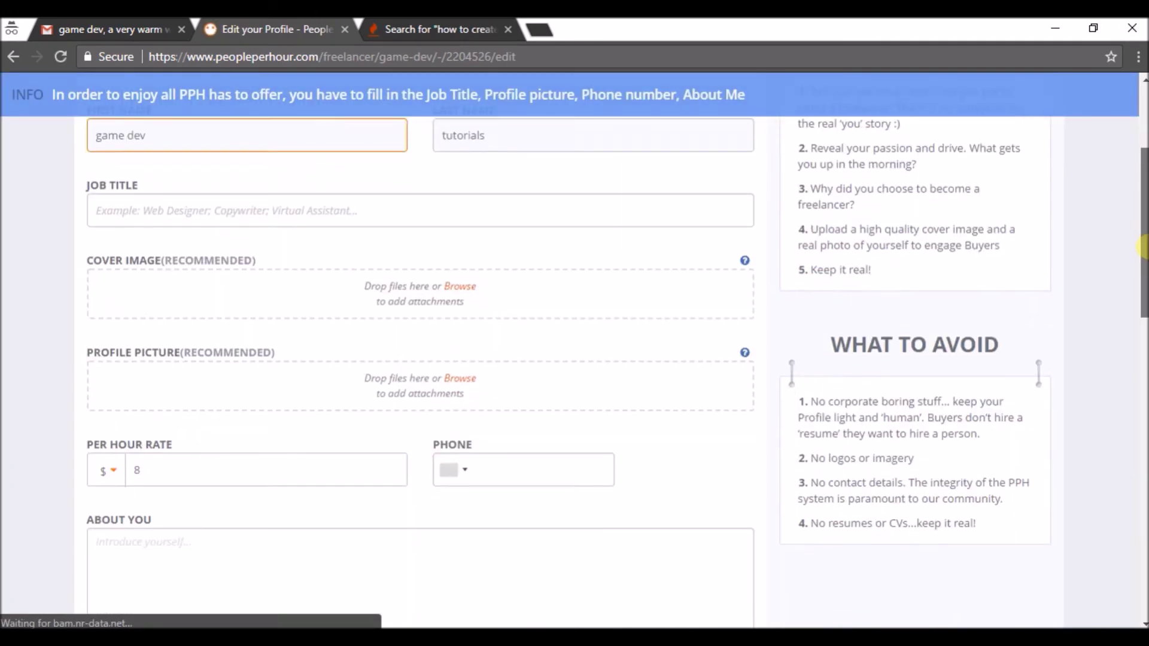
{"action": "left_click", "coordinate": [419, 221]}
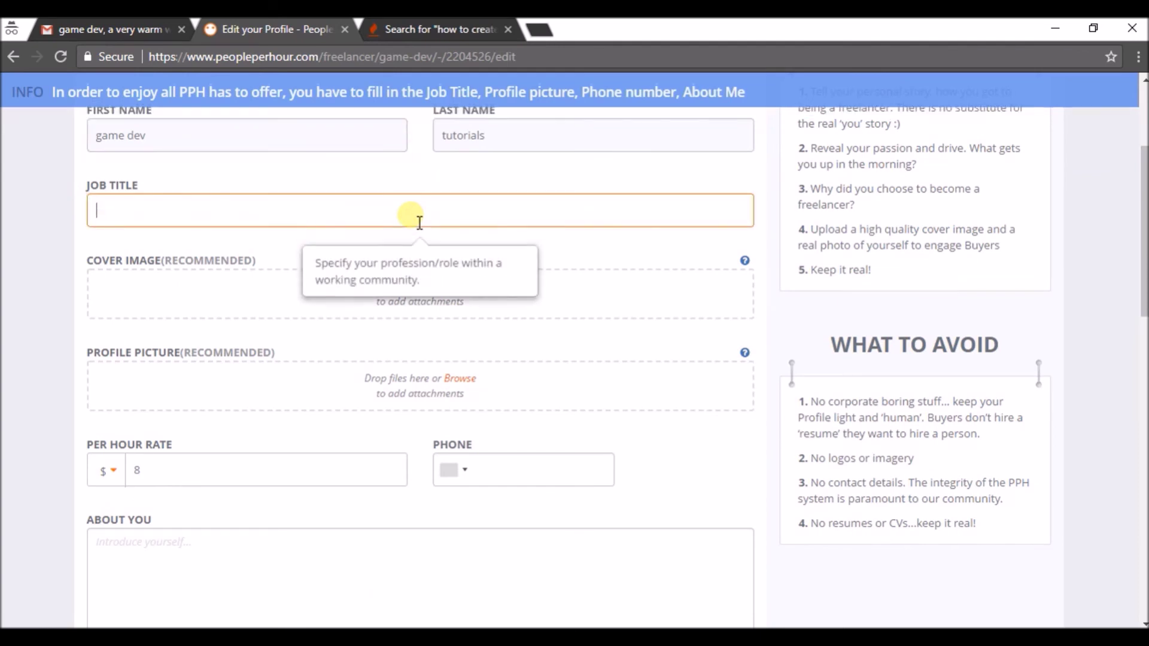
{"action": "type", "text": "game de"}
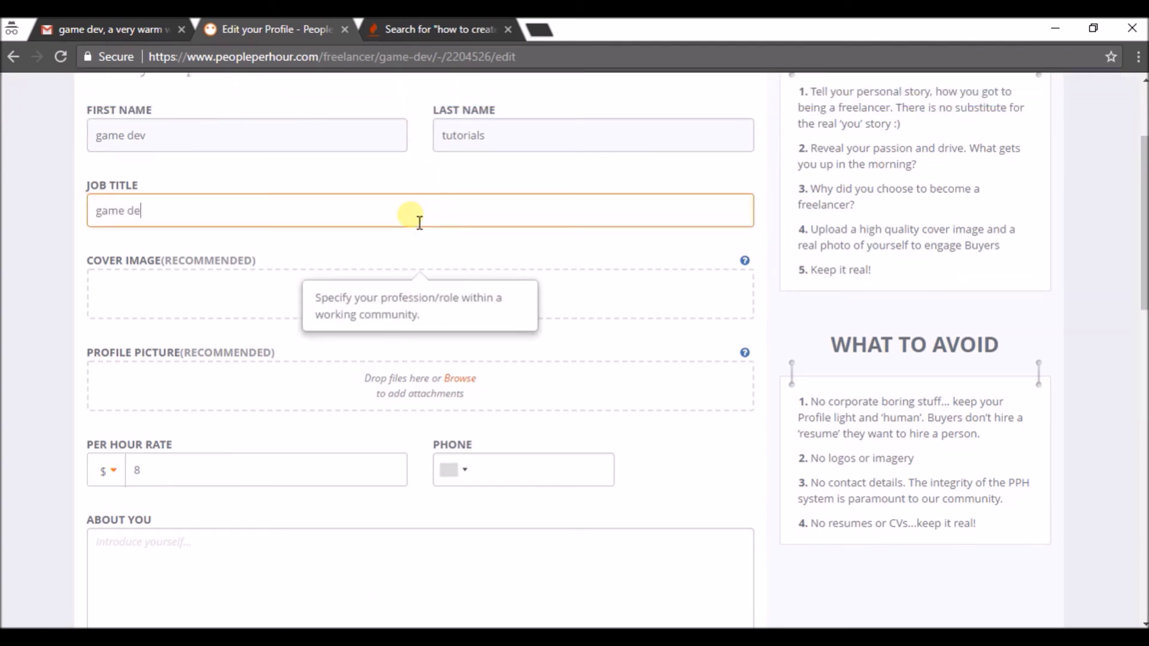
{"action": "type", "text": "veloer"}
{"action": "key", "text": "BackSpace"}
{"action": "type", "text": "per"}
{"action": "left_click", "coordinate": [235, 306]}
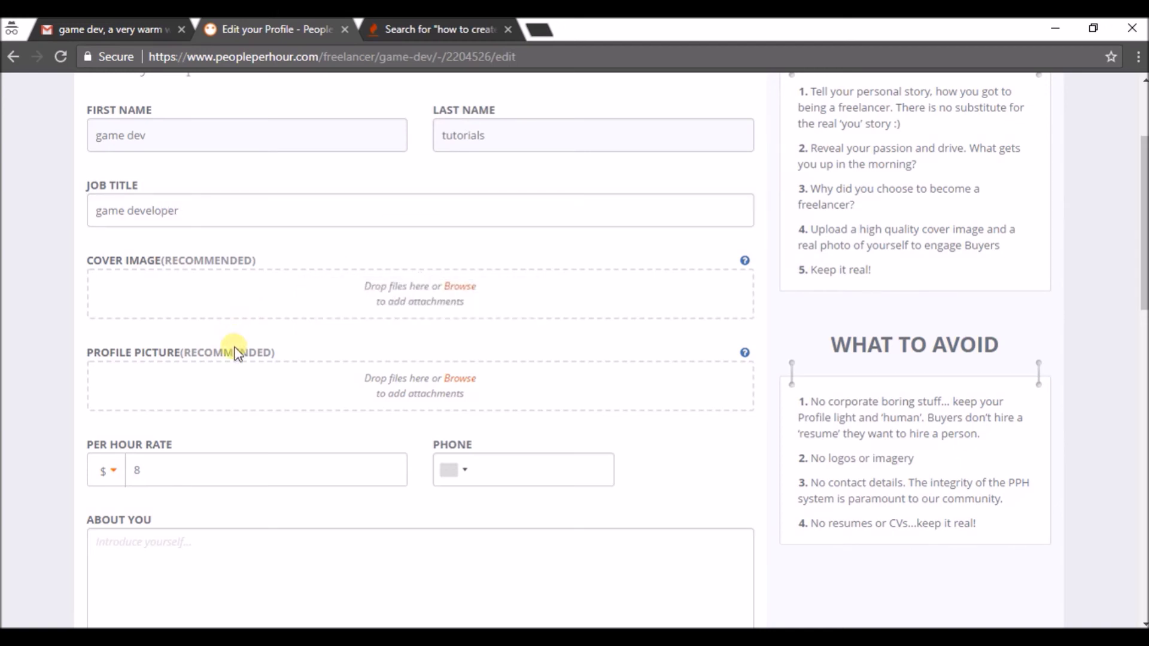
Change the Per Hour Rate from 8 to 10 with $ as the currency
{"action": "left_click", "coordinate": [195, 477]}
{"action": "left_click", "coordinate": [170, 468]}
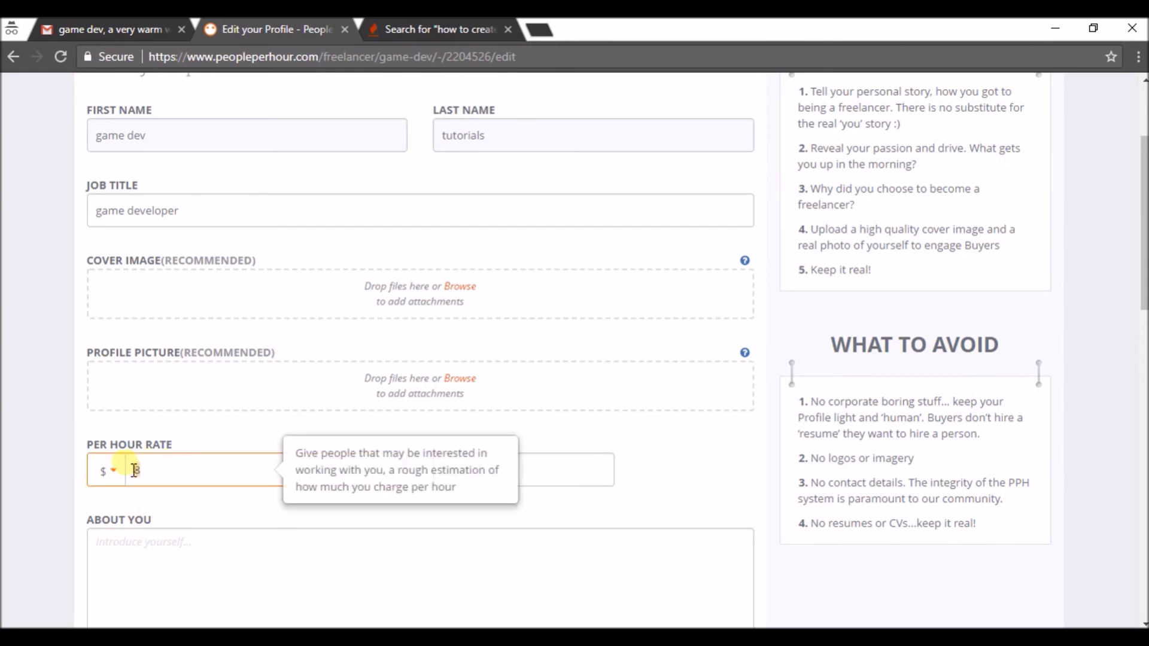
{"action": "key", "text": "BackSpace"}
{"action": "type", "text": "10"}
{"action": "left_click", "coordinate": [117, 471]}
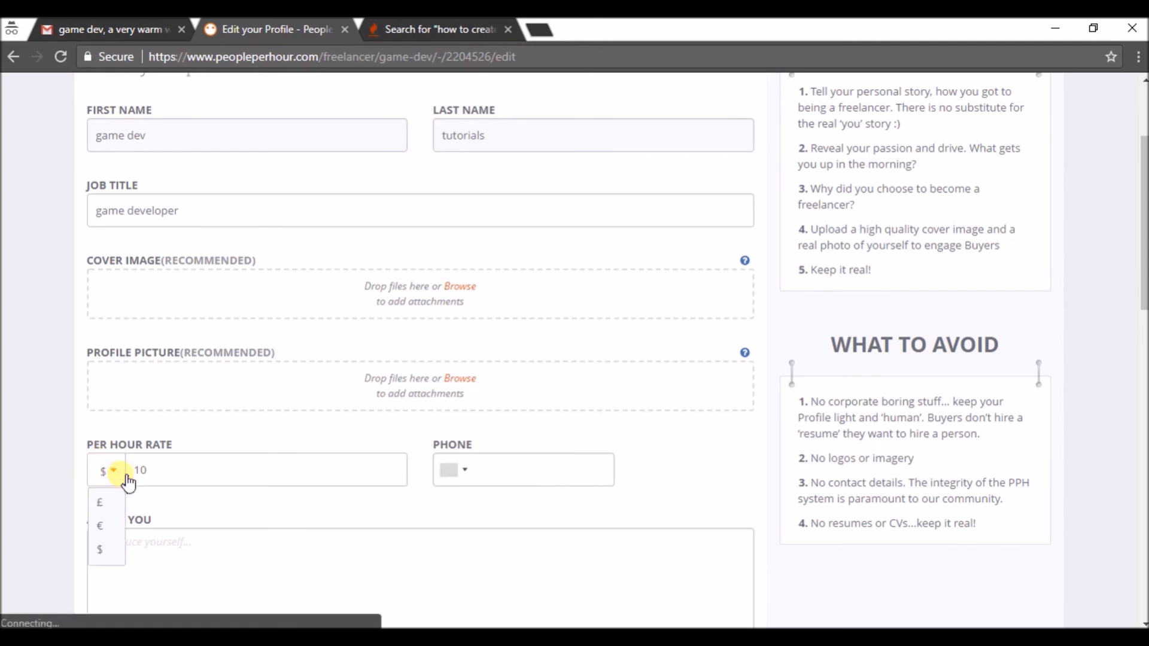
{"action": "left_click", "coordinate": [108, 556]}
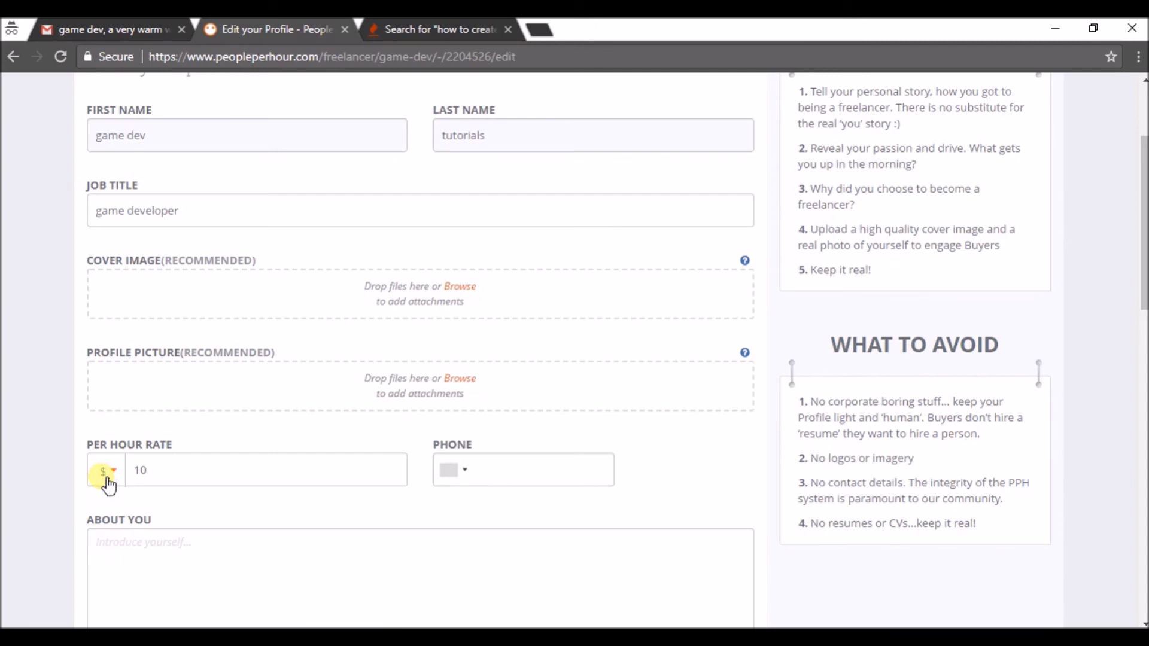
{"action": "left_click", "coordinate": [564, 487]}
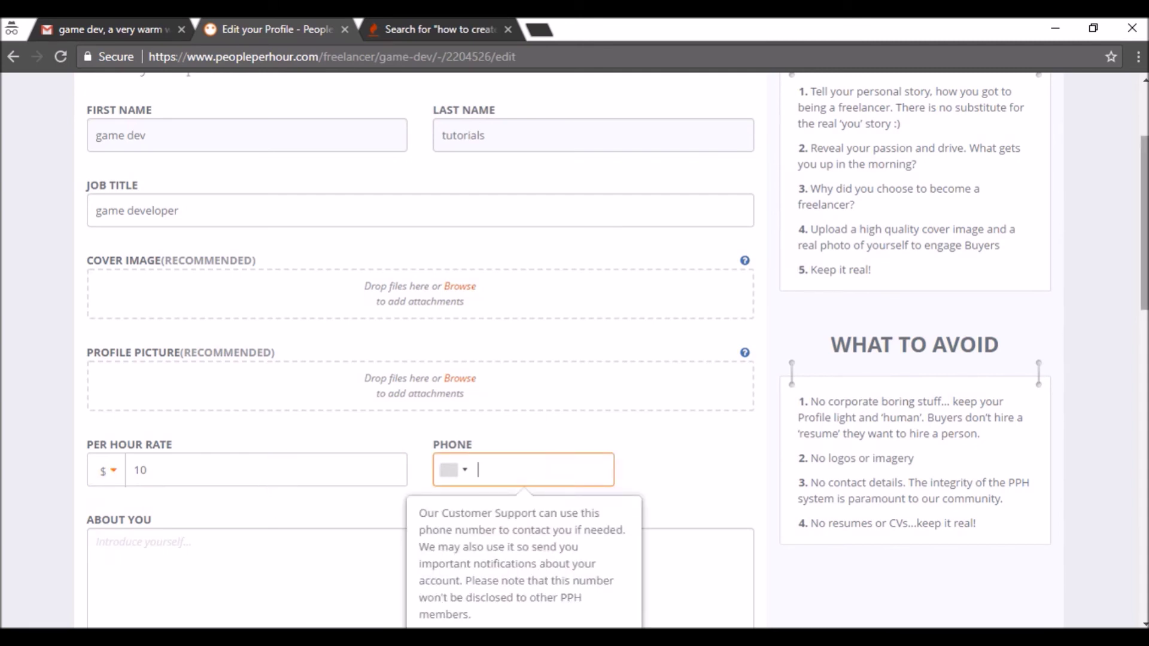
Clear an unmatched 'java,and' entry, then add 'android application development' from the skill suggestions
{"action": "scroll", "coordinate": [419, 359], "scroll_direction": "down", "scroll_amount": 5}
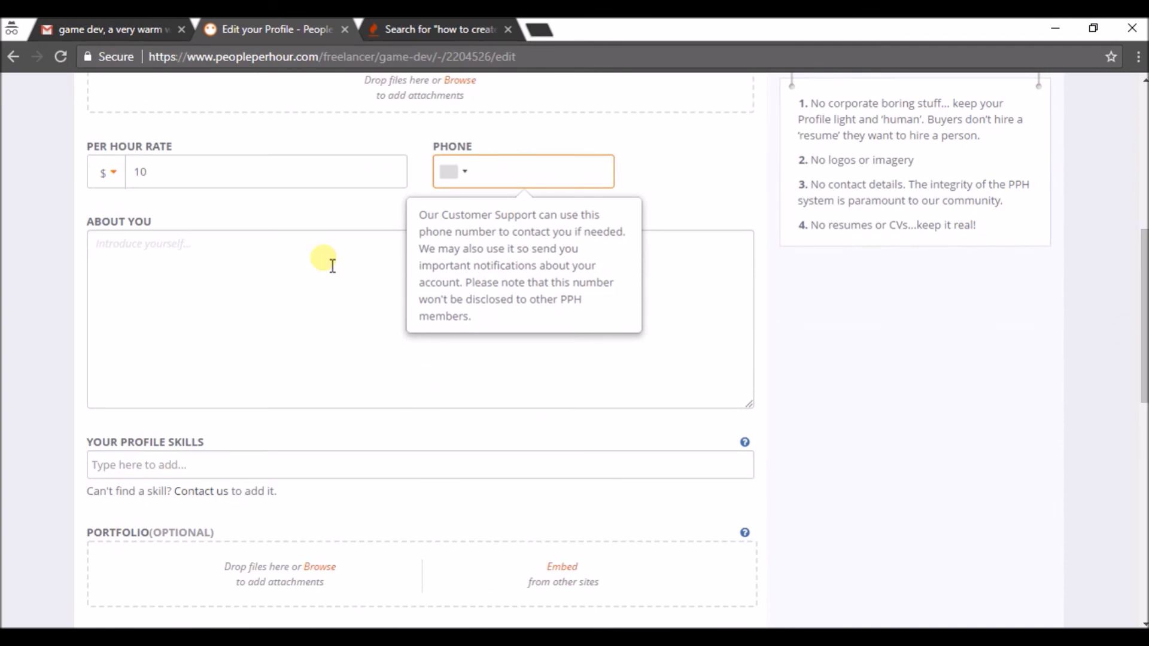
{"action": "left_click", "coordinate": [161, 313]}
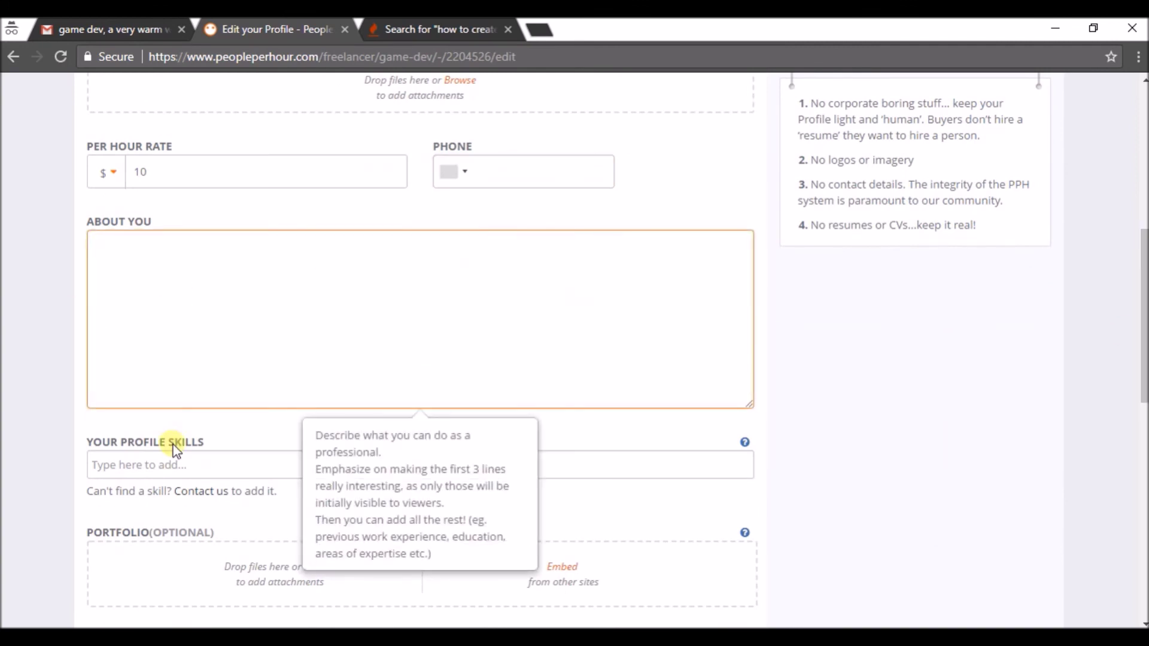
{"action": "left_click", "coordinate": [163, 473]}
{"action": "type", "text": "ja"}
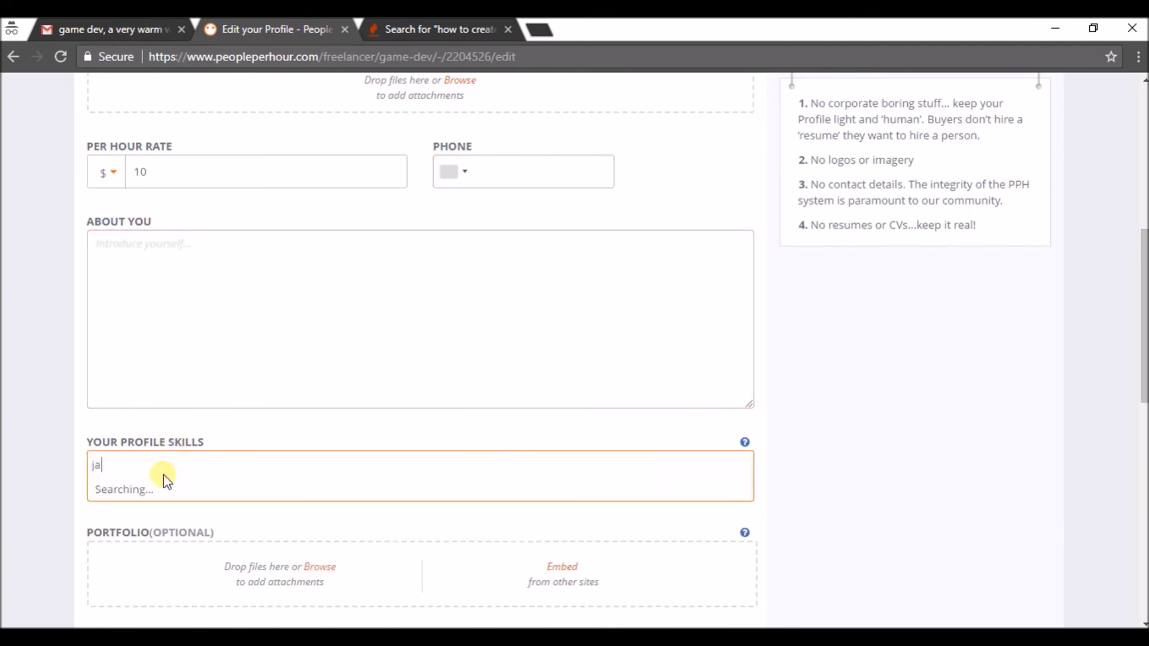
{"action": "type", "text": "va,android"}
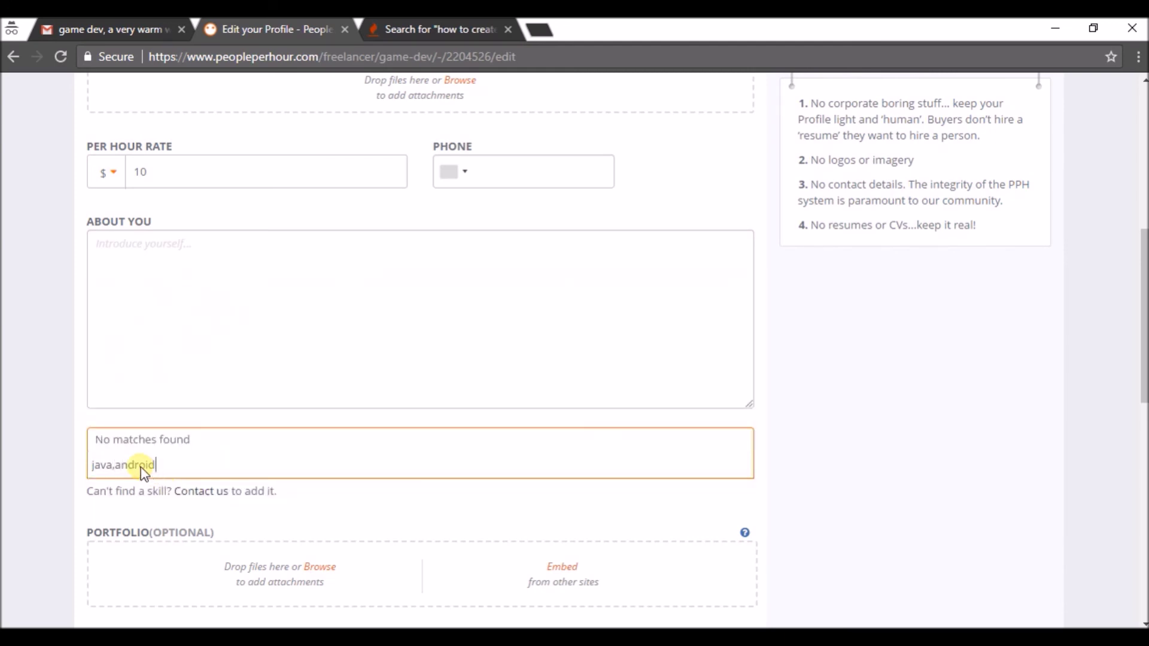
{"action": "key", "text": "ctrl+a"}
{"action": "key", "text": "BackSpace"}
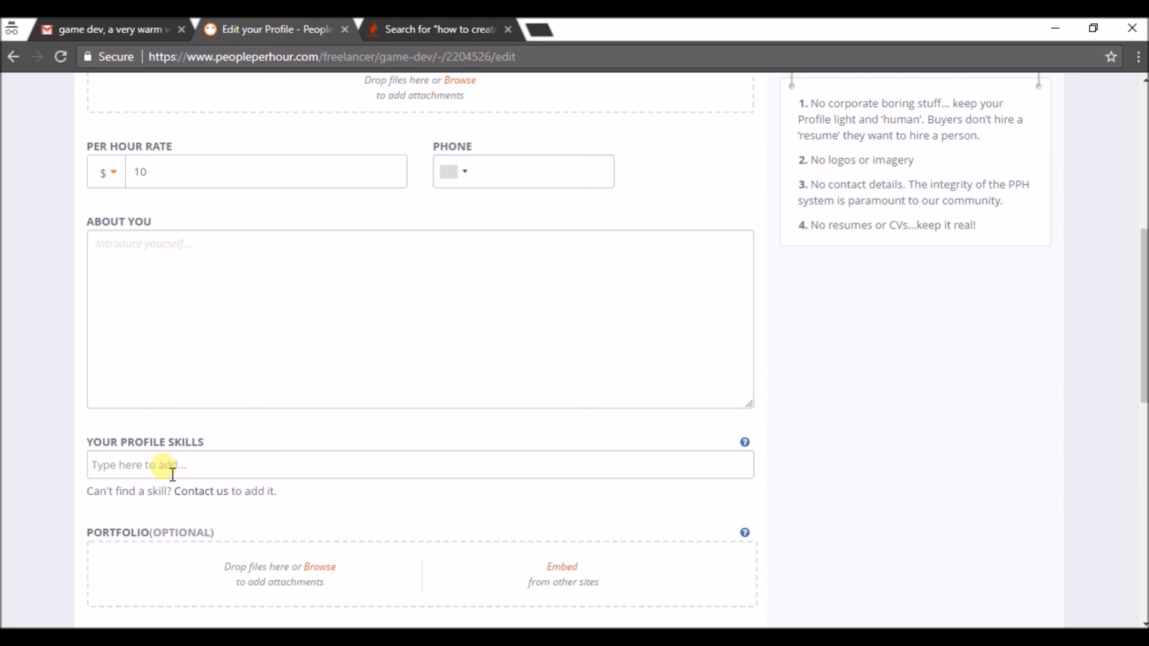
{"action": "left_click", "coordinate": [203, 473]}
{"action": "type", "text": "an"}
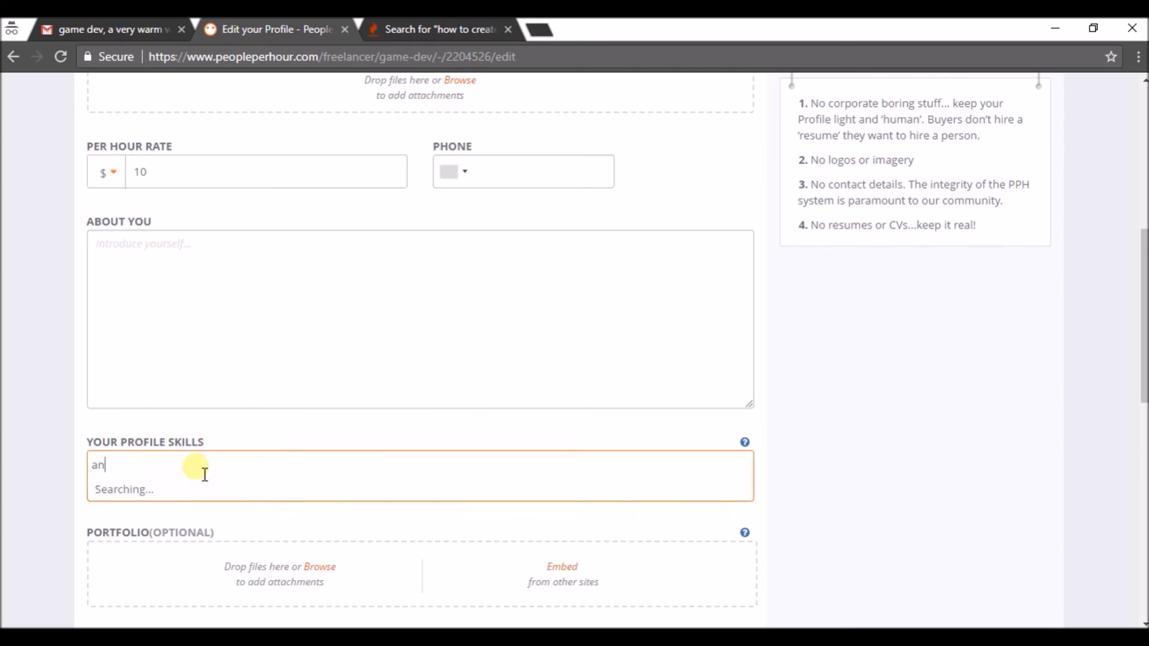
{"action": "type", "text": "droid"}
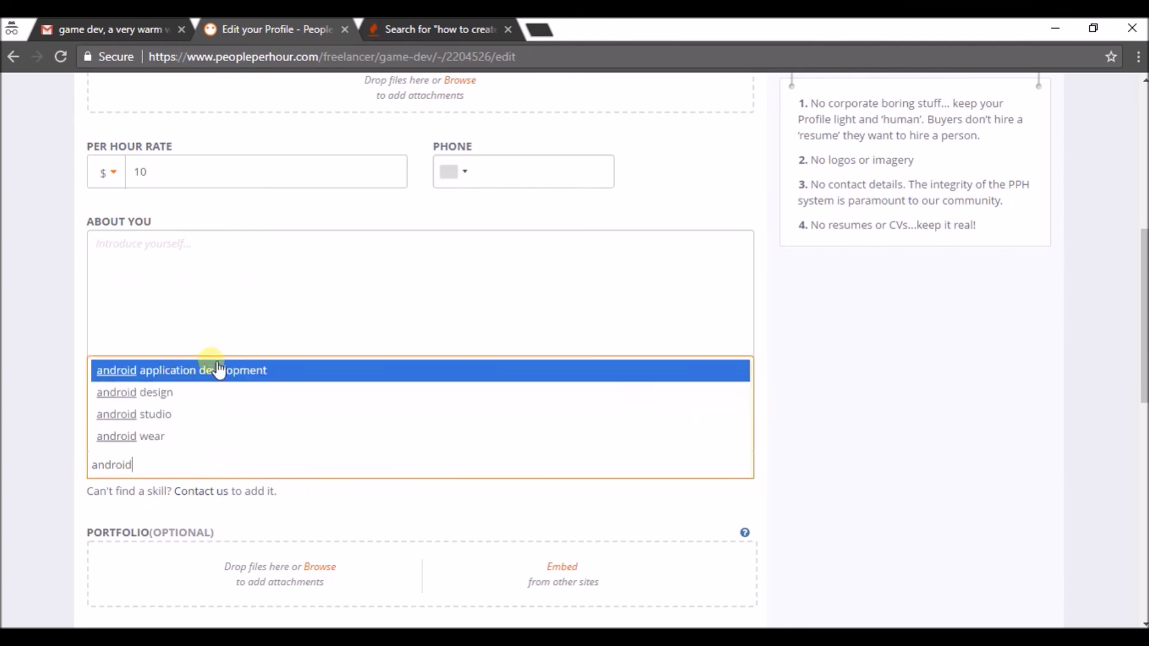
{"action": "left_click", "coordinate": [224, 374]}
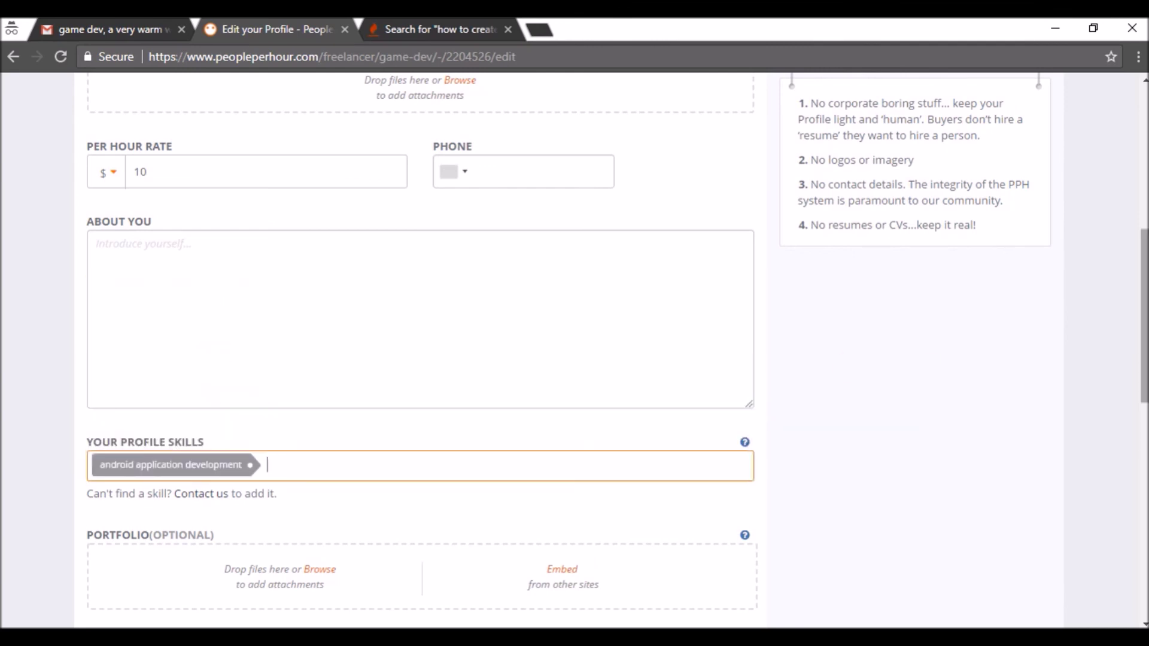
{"action": "left_click_drag", "start_coordinate": [1143, 332], "coordinate": [1143, 518]}
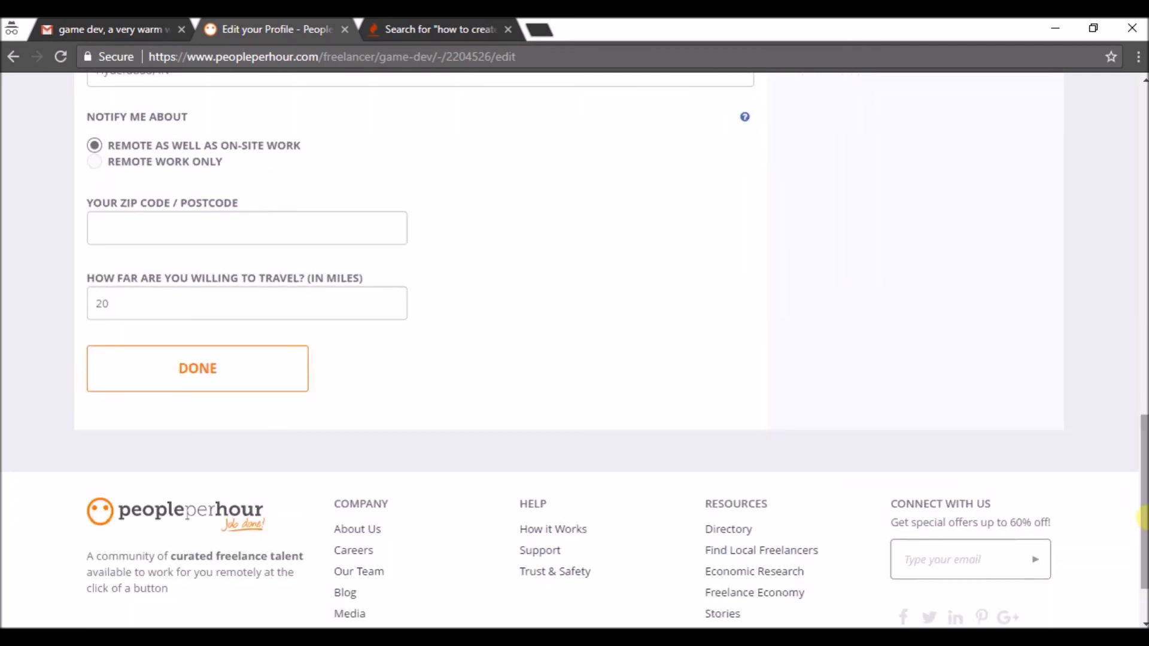
Attempt Done, see phone number and About You flagged as required, and return to the form top
{"action": "left_click", "coordinate": [270, 389]}
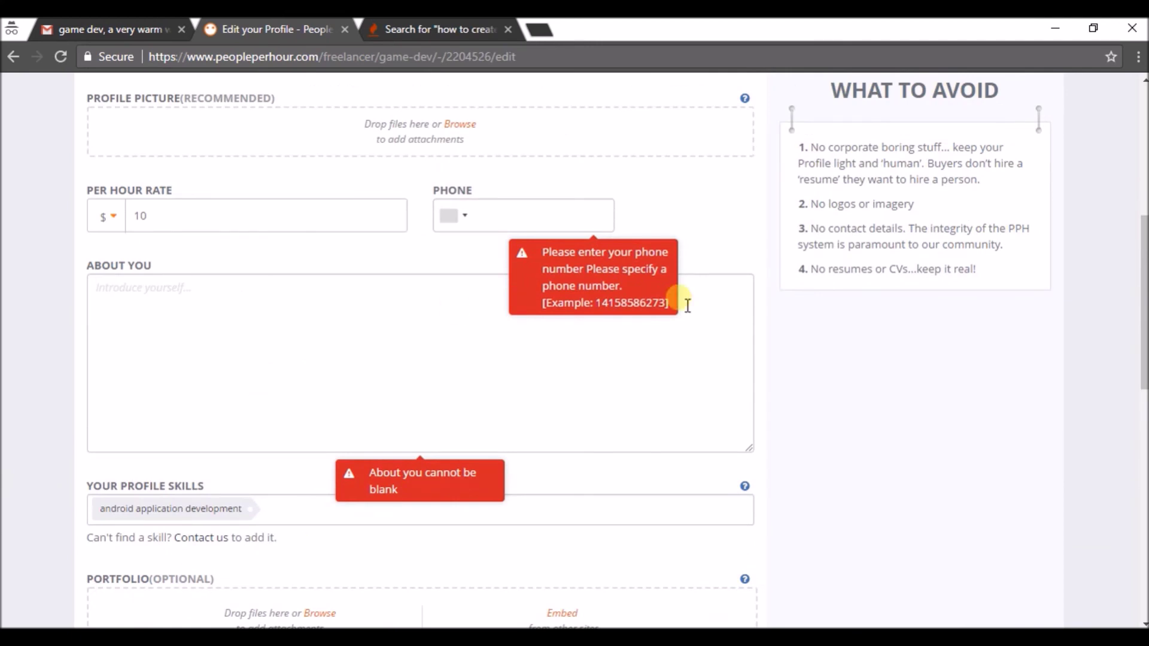
{"action": "left_click", "coordinate": [1143, 150]}
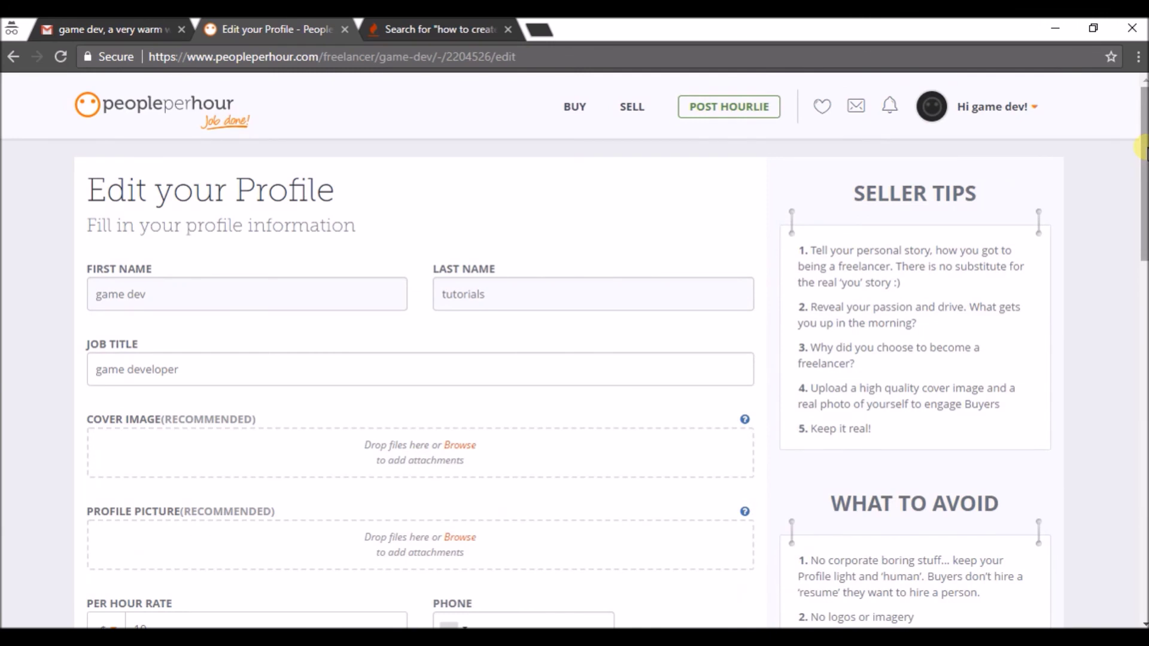